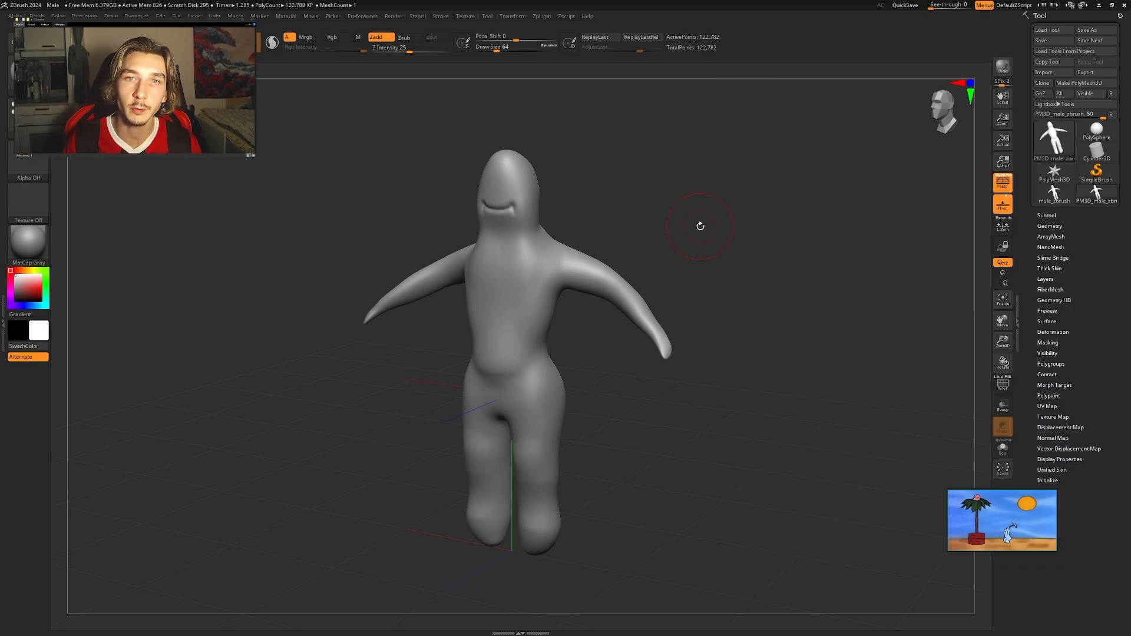
Pull the sculpted character's neck outward and downward below the mouth with the sculpting brush.
drag(683, 204, 651, 196)
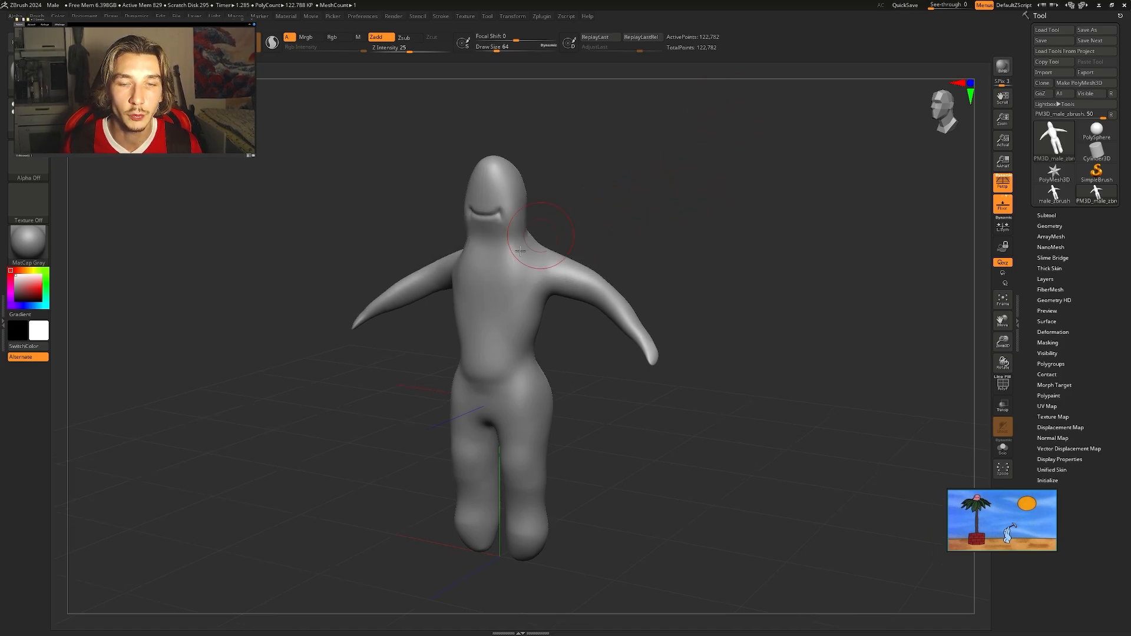
mouse_move(523, 263)
mouse_down()
mouse_move(513, 209)
mouse_move(529, 281)
mouse_up()
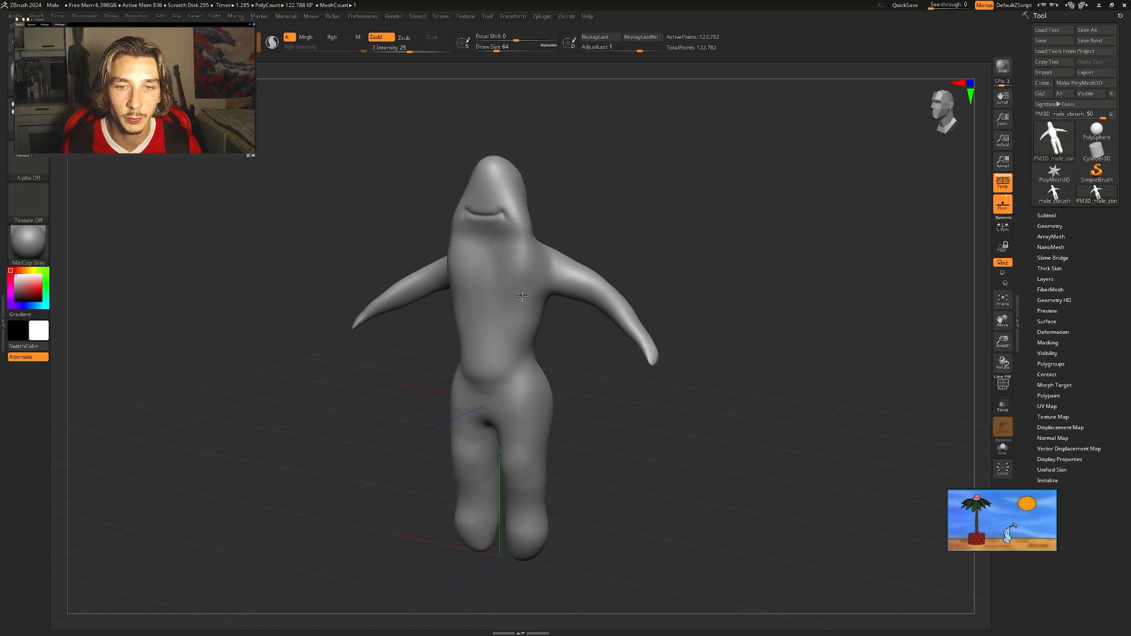
alt+right_drag(596, 271, 700, 252)
right_click(699, 252)
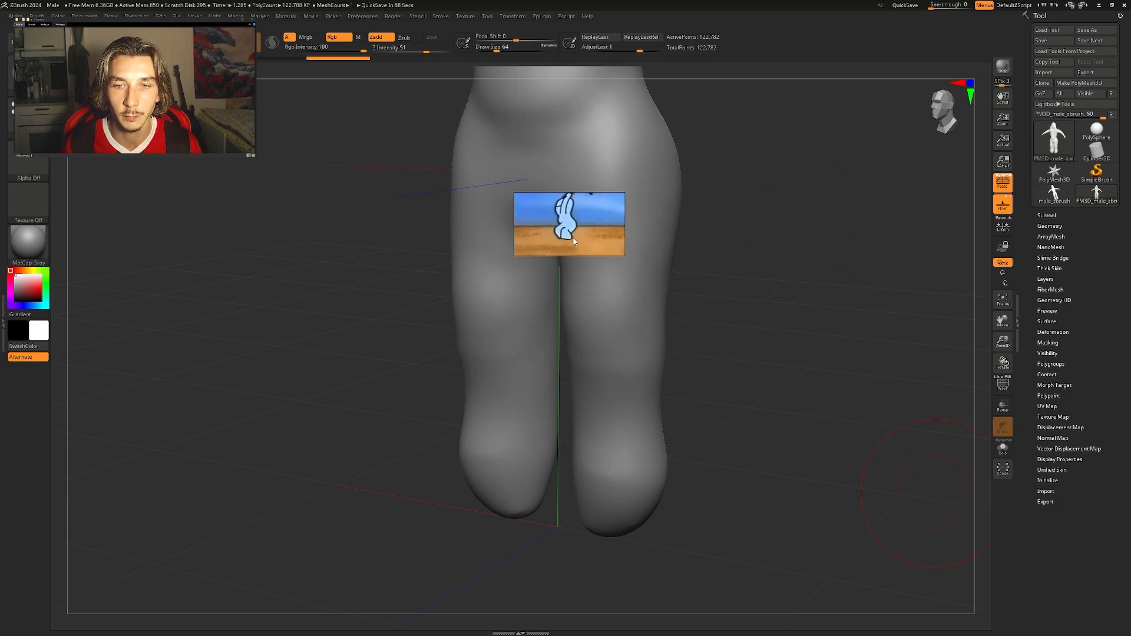
right_drag(787, 301, 762, 254)
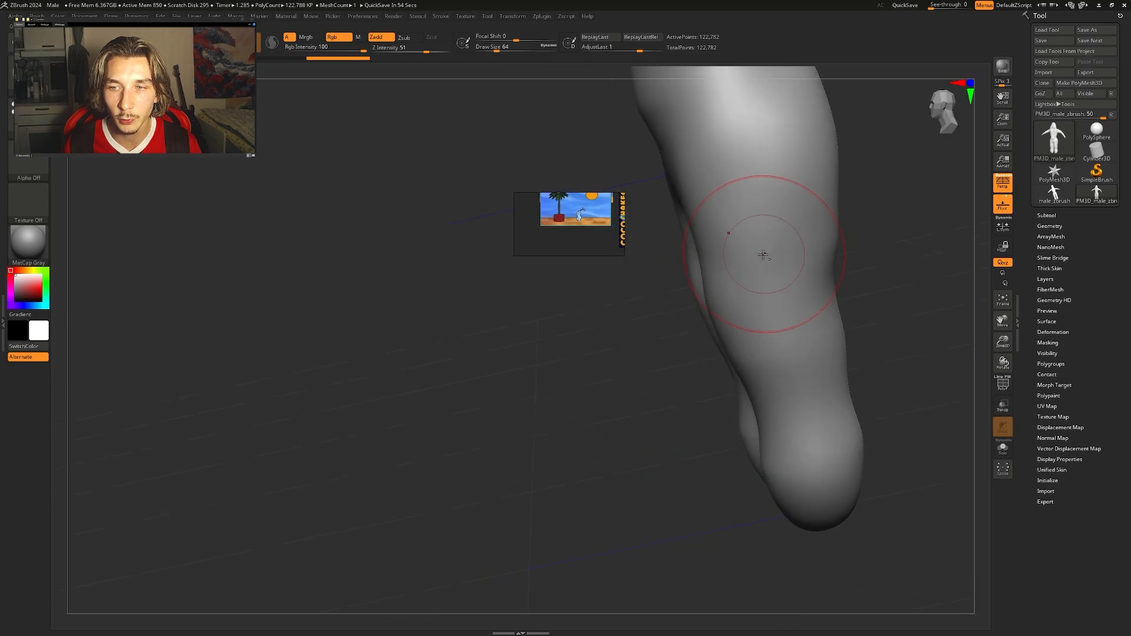
Switch to Maya and make the sculpted blue character mesh the live surface.
key(super)
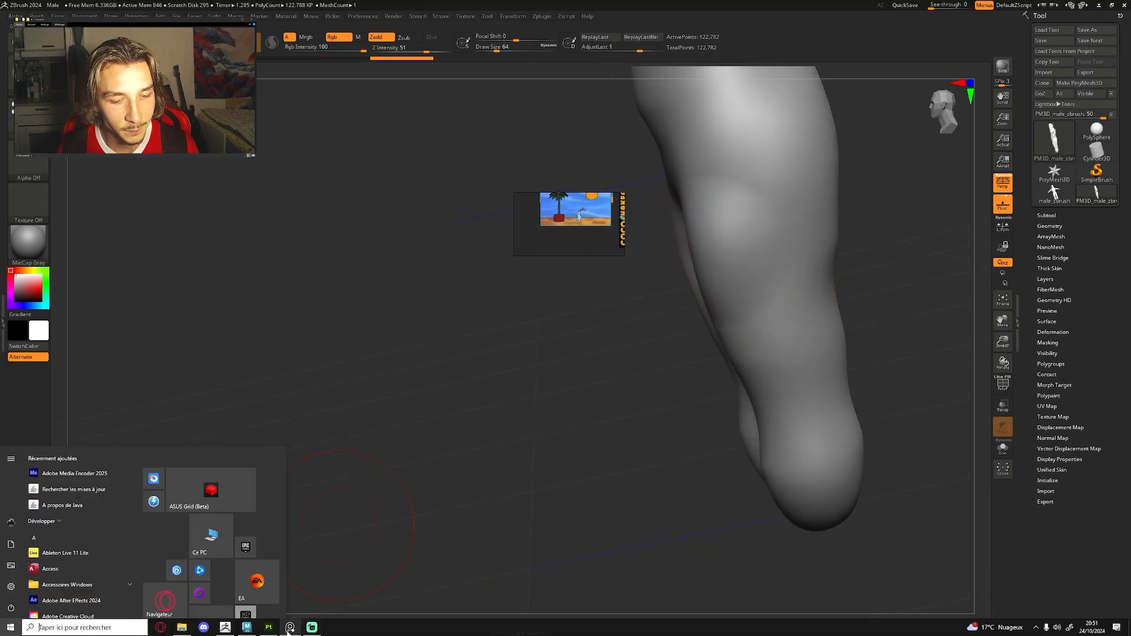
click(246, 627)
alt+drag(579, 319, 612, 319)
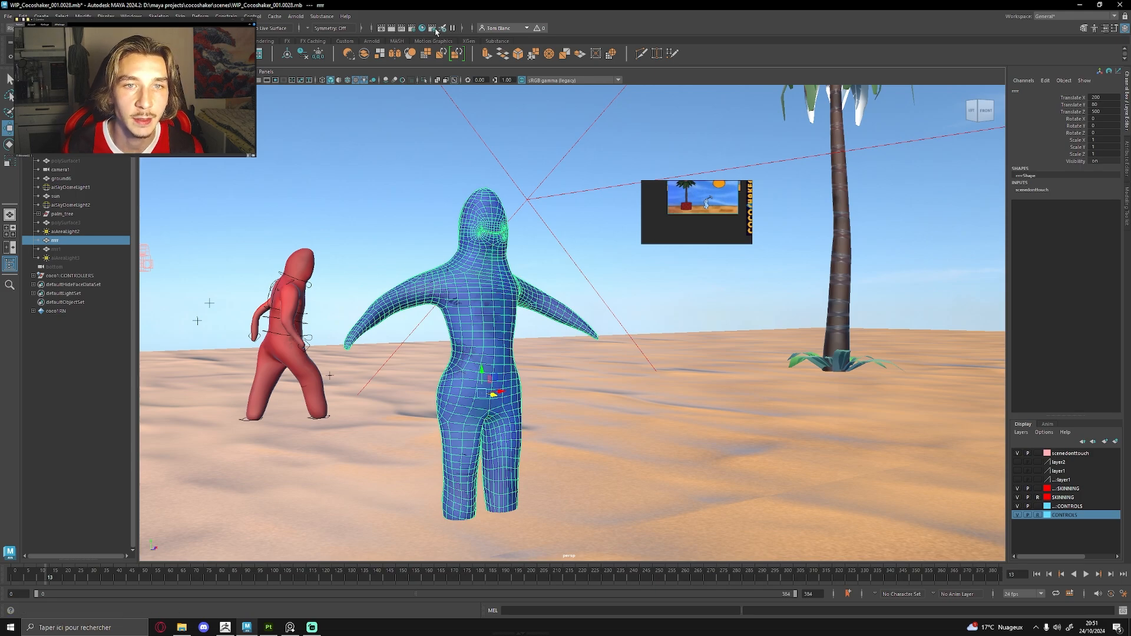
click(243, 28)
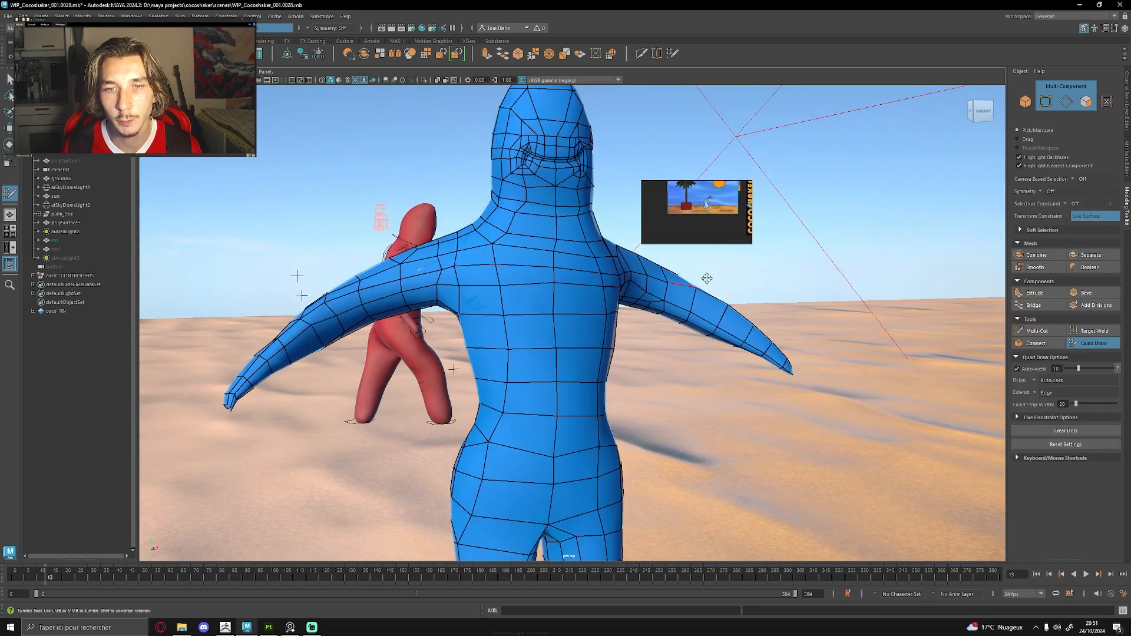
Examine the retopologised mesh's quad layout in Quad Draw around the head, arms and torso, from the front and the side.
scroll(733, 303, down, 3)
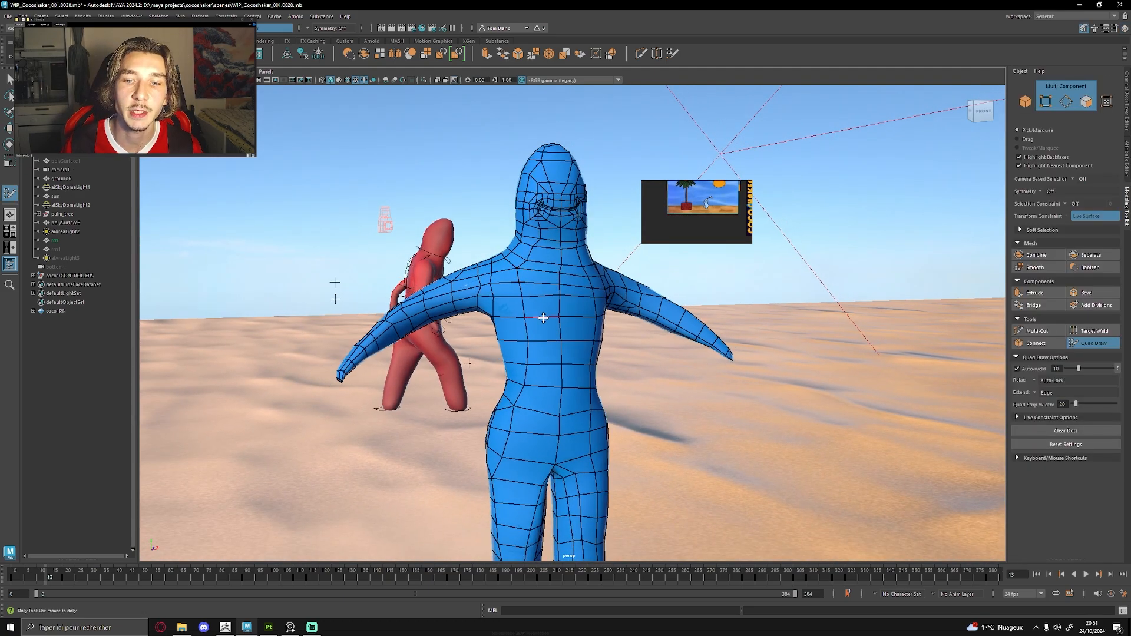
scroll(733, 302, up, 5)
alt+right_drag(733, 303, 735, 302)
mouse_move(533, 298)
mouse_down()
mouse_move(544, 295)
mouse_move(512, 305)
mouse_up()
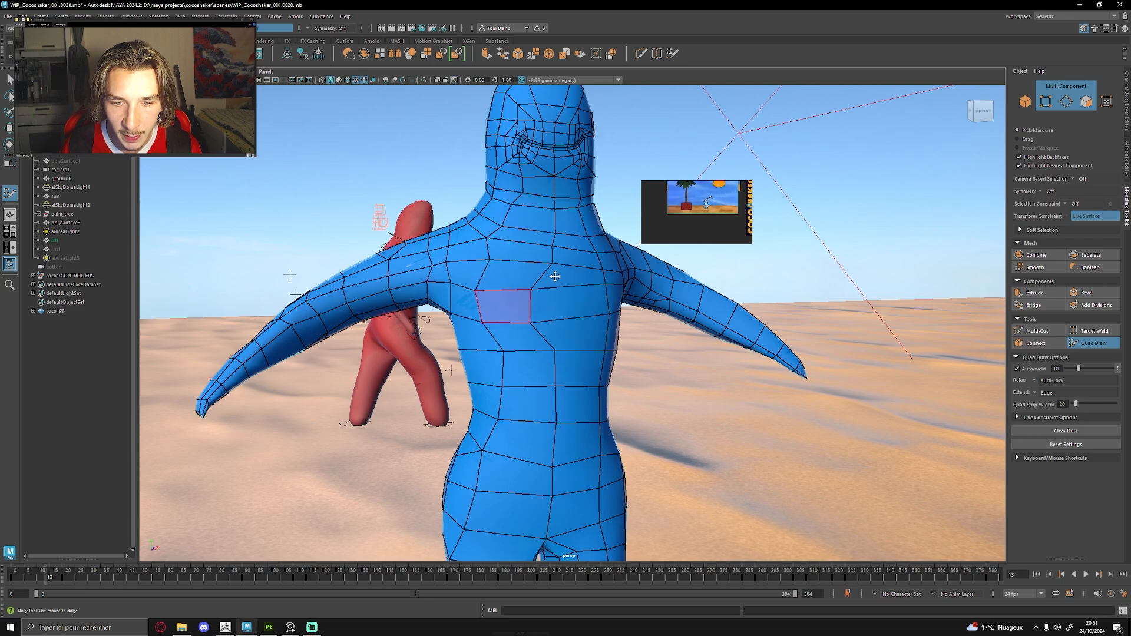
middle_drag(693, 241, 744, 243)
alt+drag(743, 244, 505, 298)
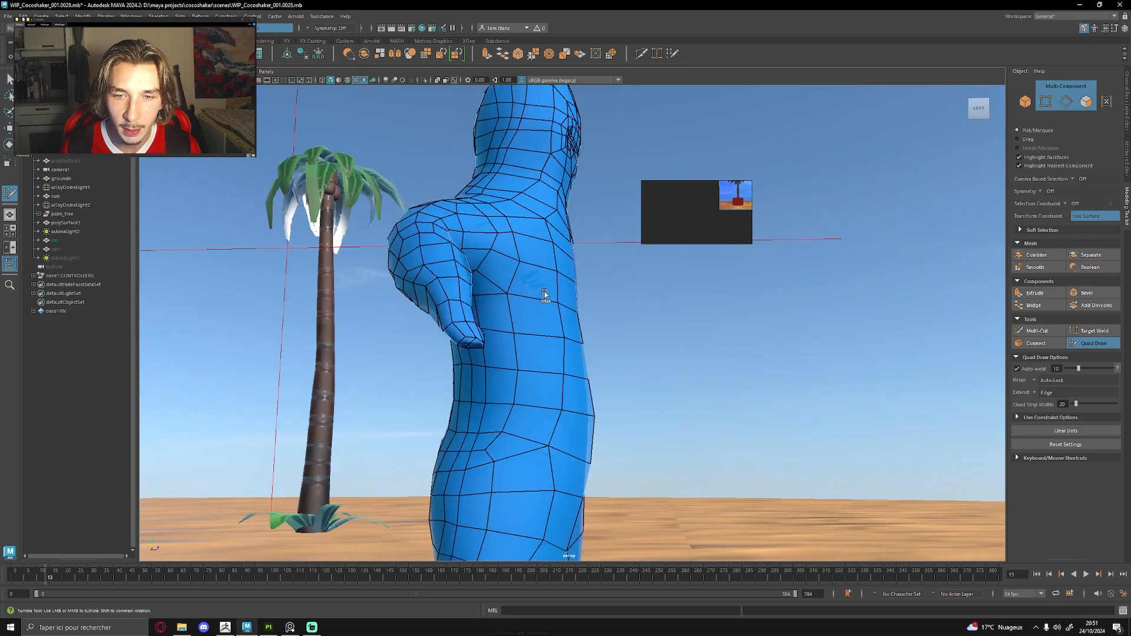
mouse_move(575, 288)
mouse_down()
mouse_move(621, 298)
mouse_move(568, 300)
mouse_move(564, 283)
mouse_move(545, 318)
mouse_move(458, 208)
mouse_up()
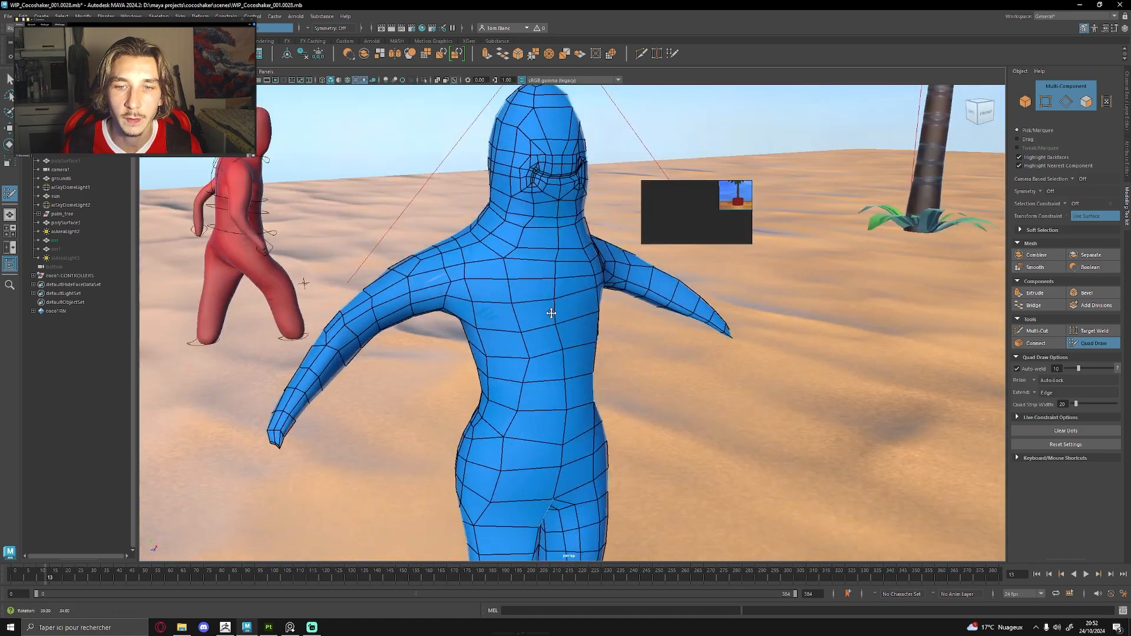
alt+middle_drag(684, 363, 705, 308)
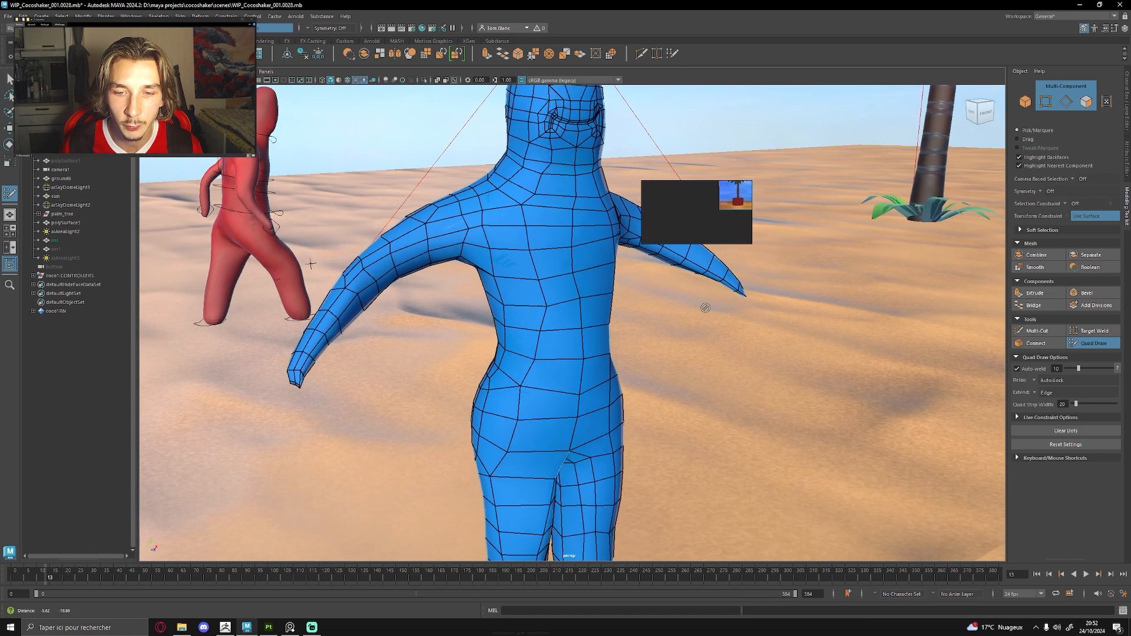
alt+drag(705, 308, 637, 325)
alt+middle_drag(637, 325, 584, 257)
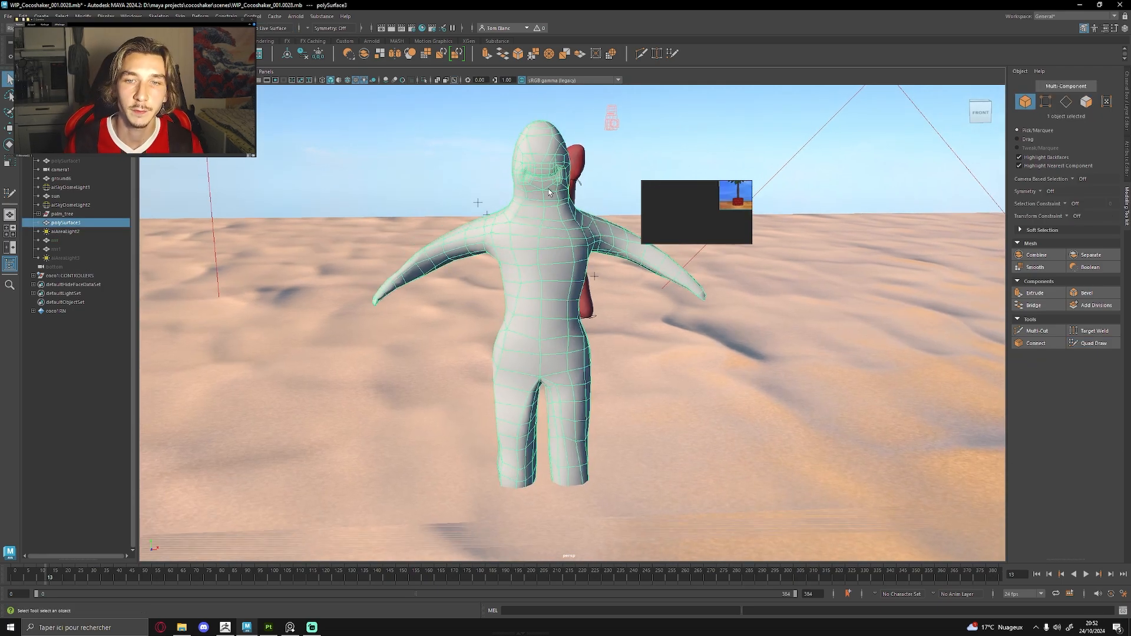
Try applying Smooth to the retopologised character mesh, and undo it.
alt+drag(552, 196, 507, 199)
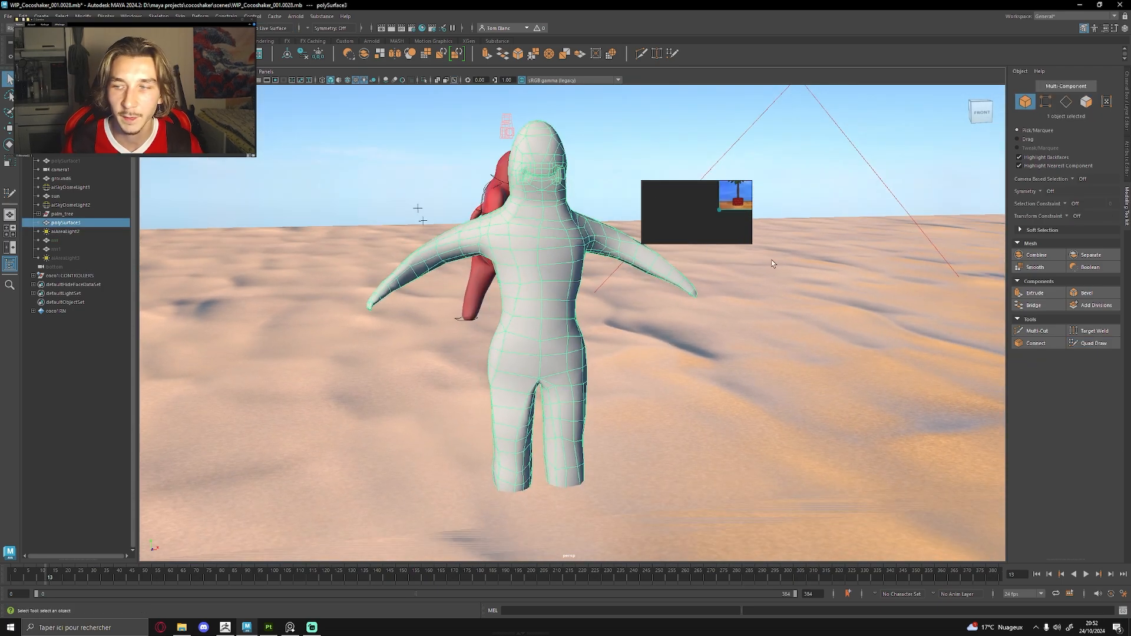
click(1041, 265)
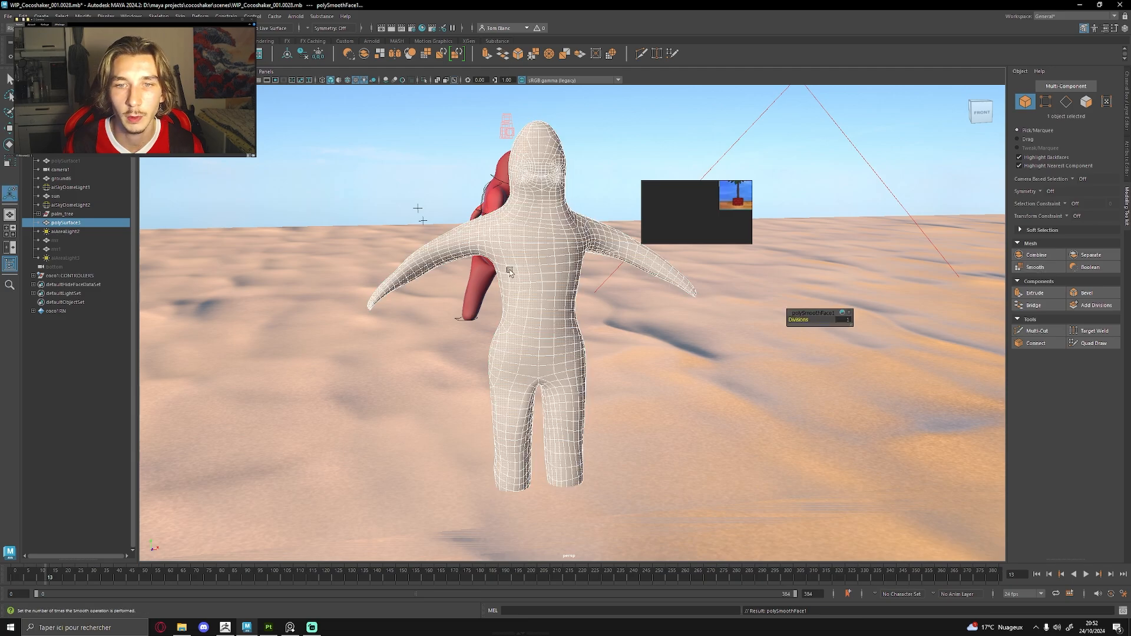
alt+drag(563, 210, 590, 217)
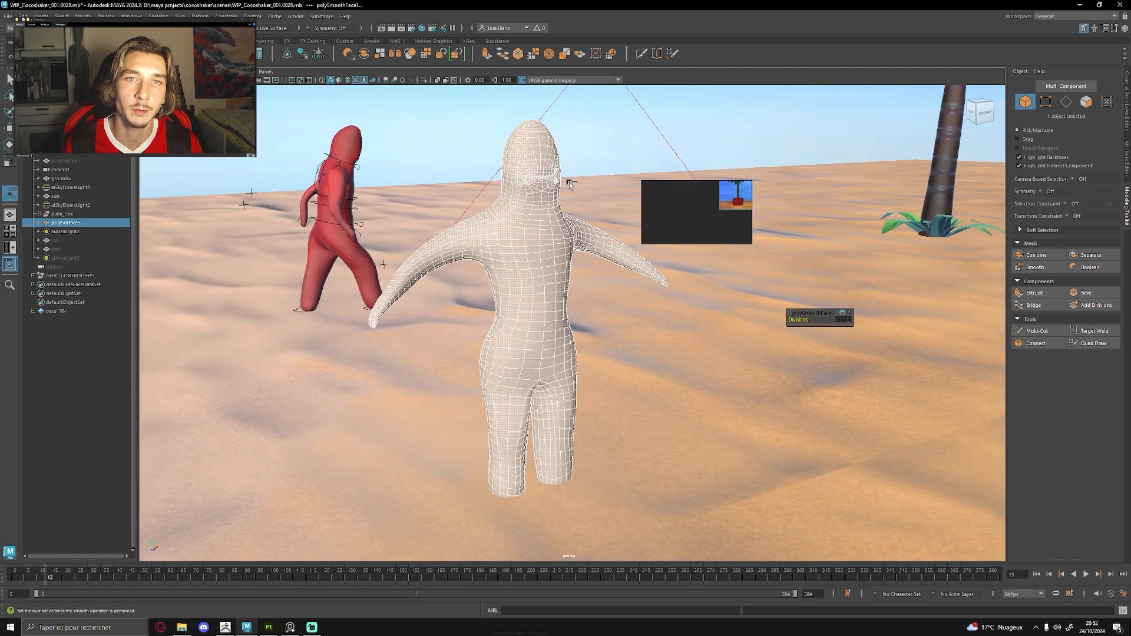
key(ctrl+z)
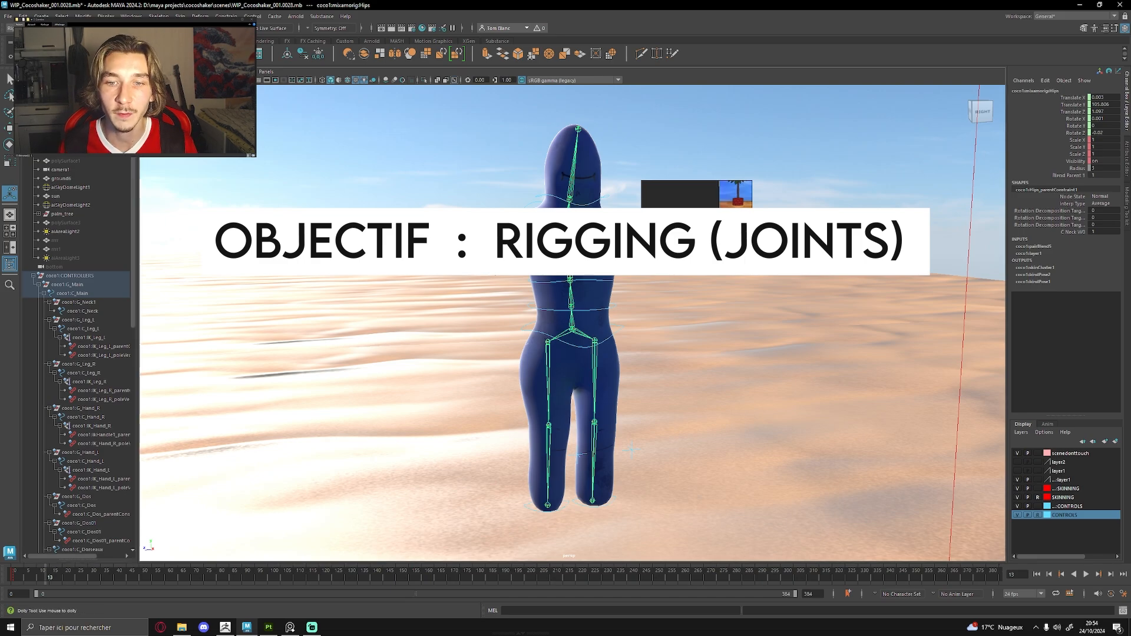
Try moving the character's right foot controller upward to test the leg joints, and undo the move.
scroll(567, 288, up, 8)
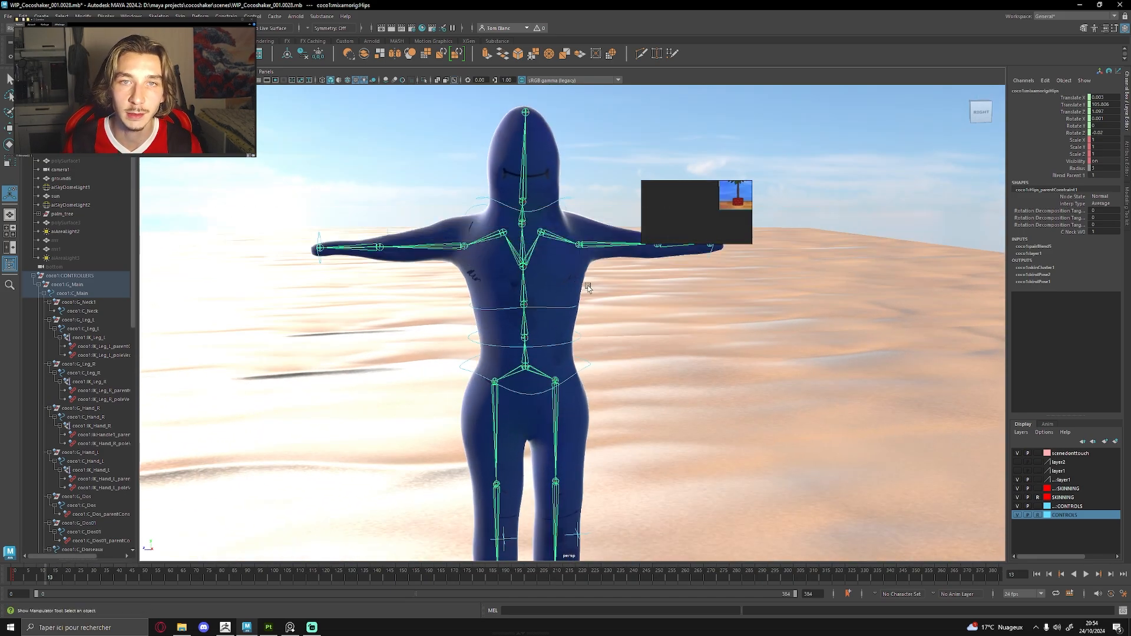
alt+drag(588, 287, 564, 297)
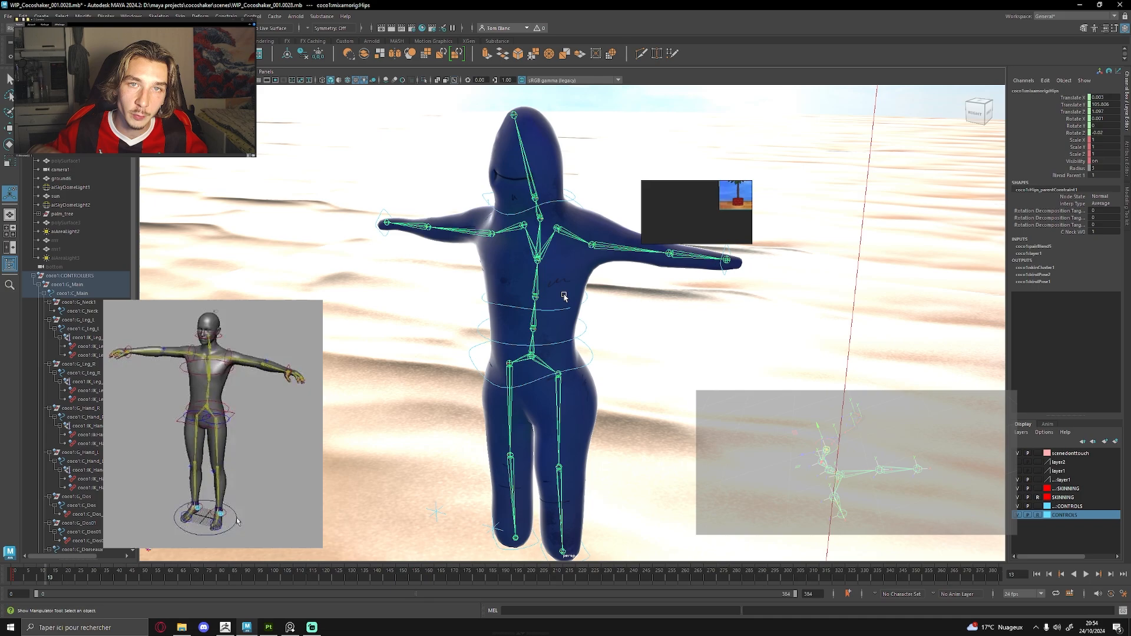
alt+middle_drag(522, 466, 526, 436)
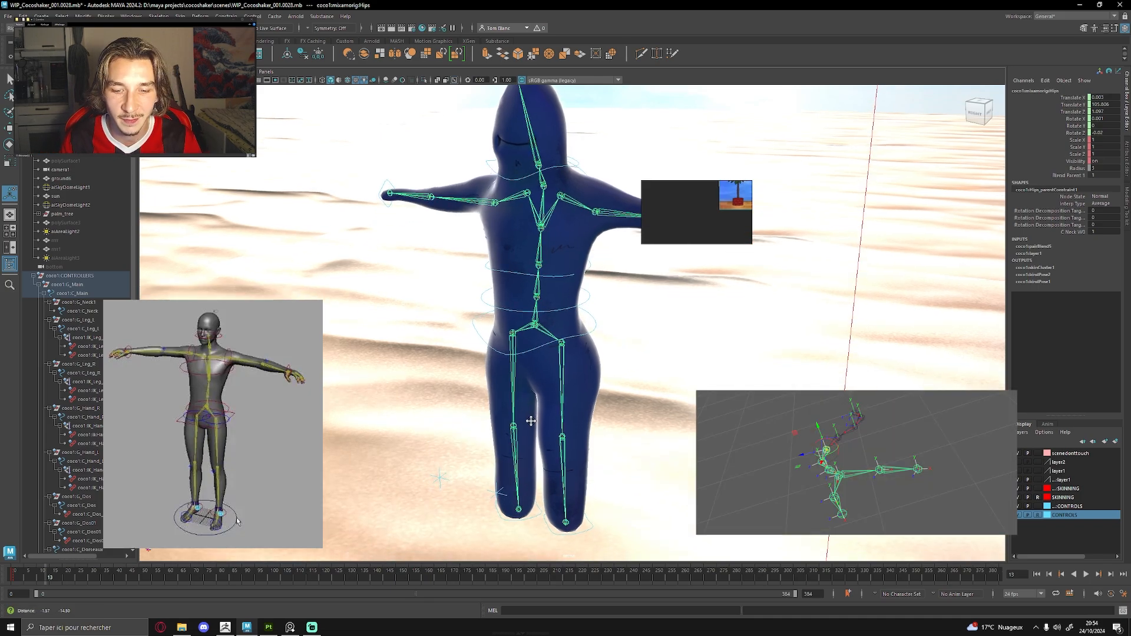
click(527, 517)
key(w)
mouse_move(520, 500)
mouse_down()
mouse_move(519, 465)
mouse_move(520, 512)
mouse_move(523, 485)
mouse_up()
key(ctrl+z)
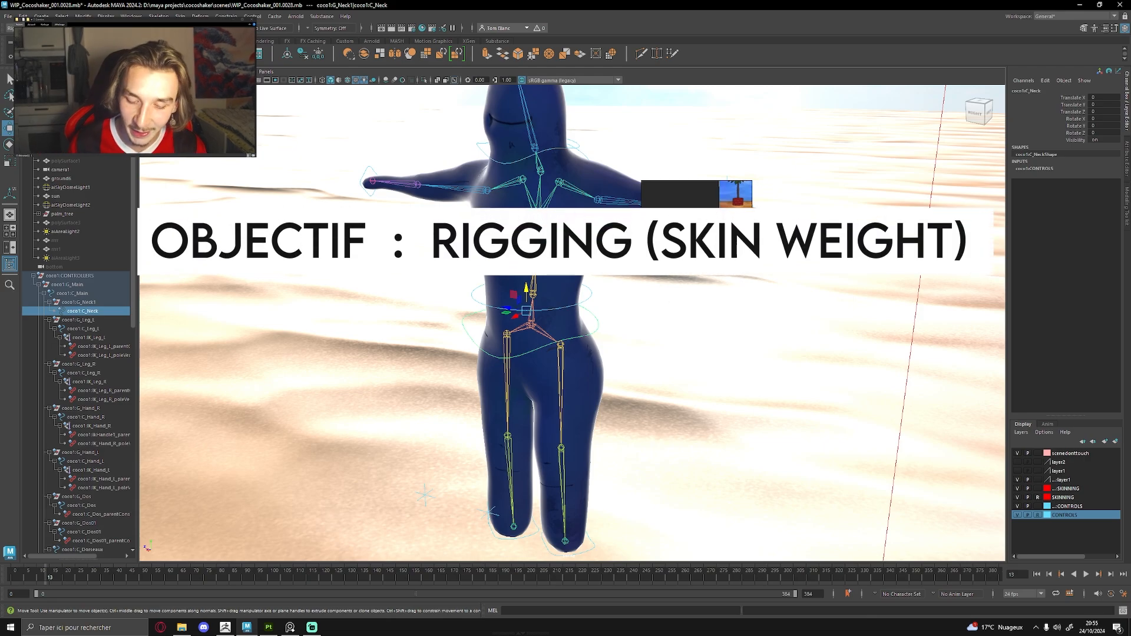
Open the Paint Skin Weights tool on the character mesh and examine the RightUpLeg influence around the hip and leg.
click(531, 325)
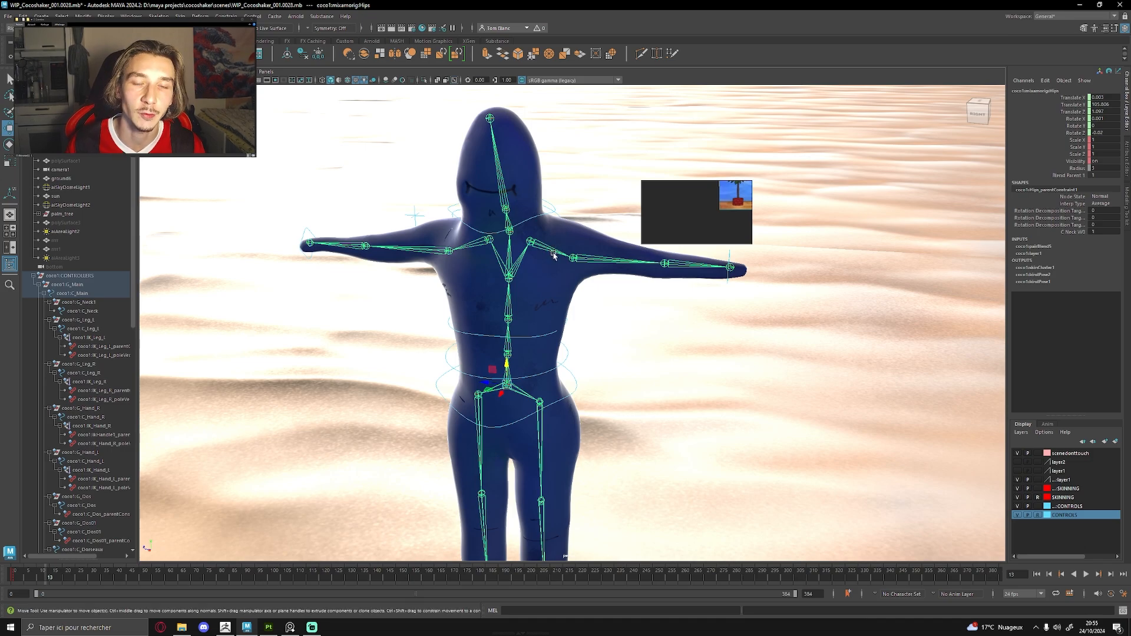
alt+middle_drag(553, 255, 561, 240)
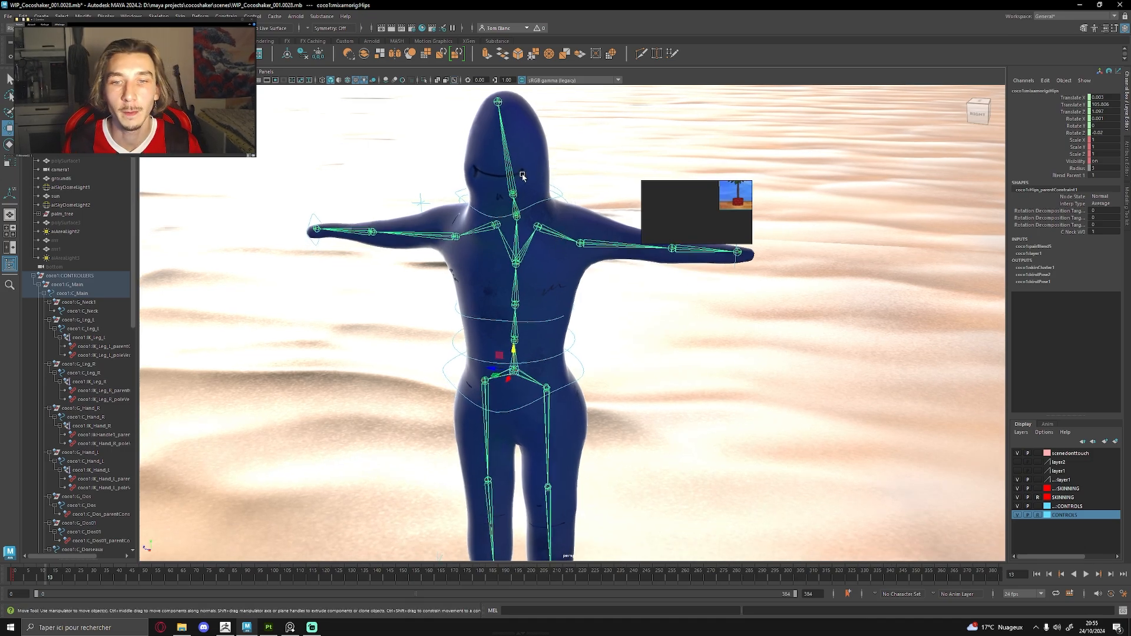
click(180, 15)
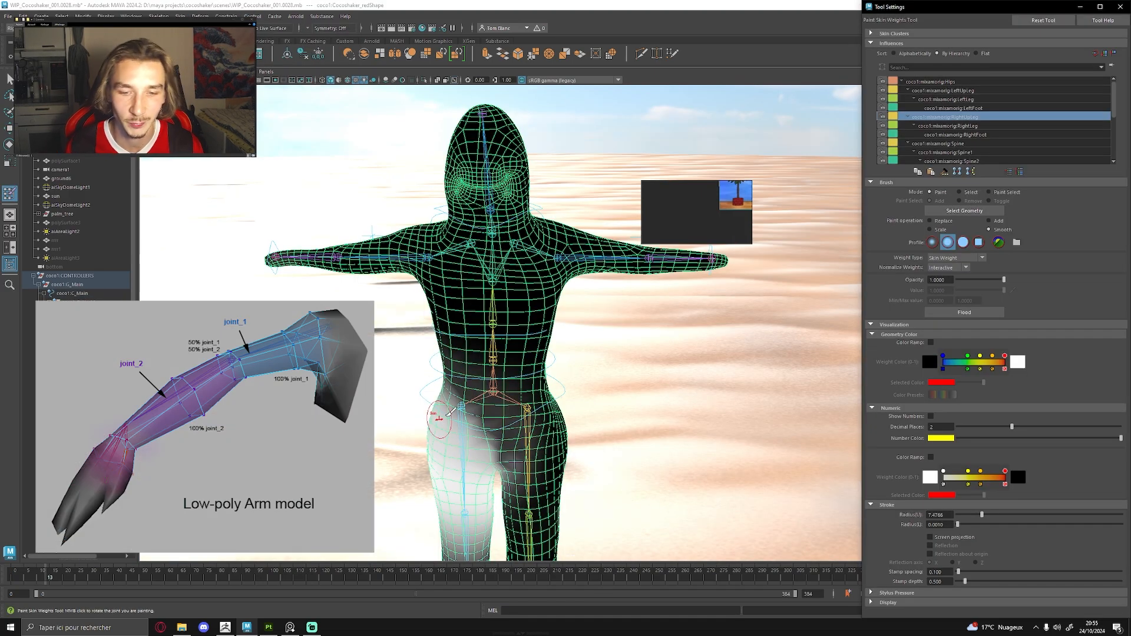
alt+middle_drag(469, 411, 485, 300)
mouse_move(489, 297)
alt+mouse_down()
mouse_move(422, 366)
mouse_move(528, 313)
mouse_move(580, 306)
alt+mouse_up()
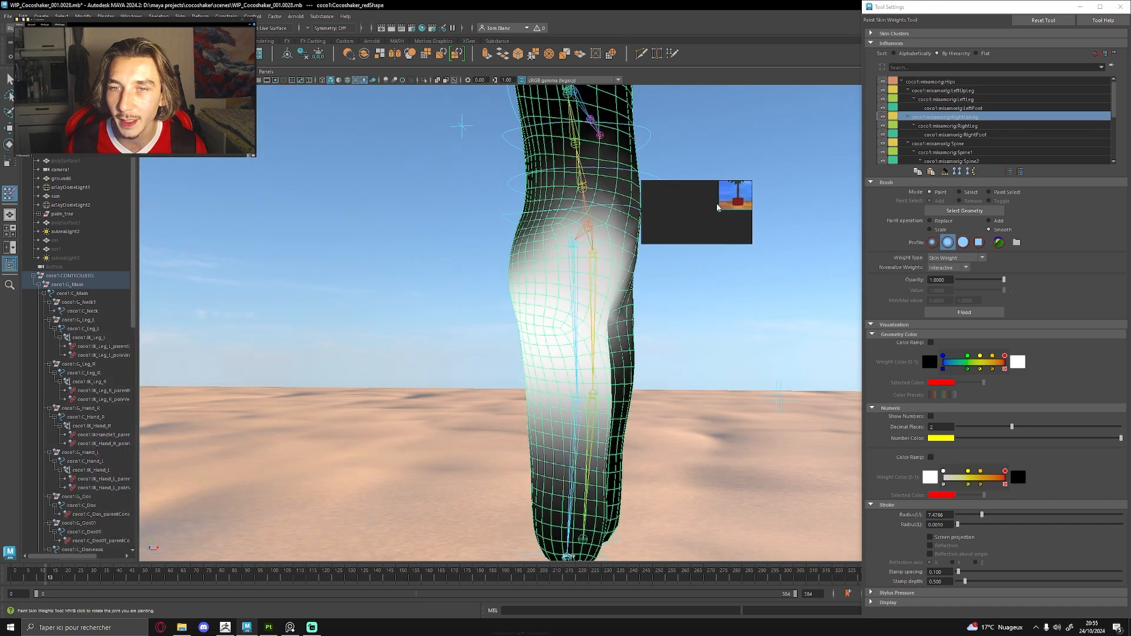
scroll(619, 236, down, 4)
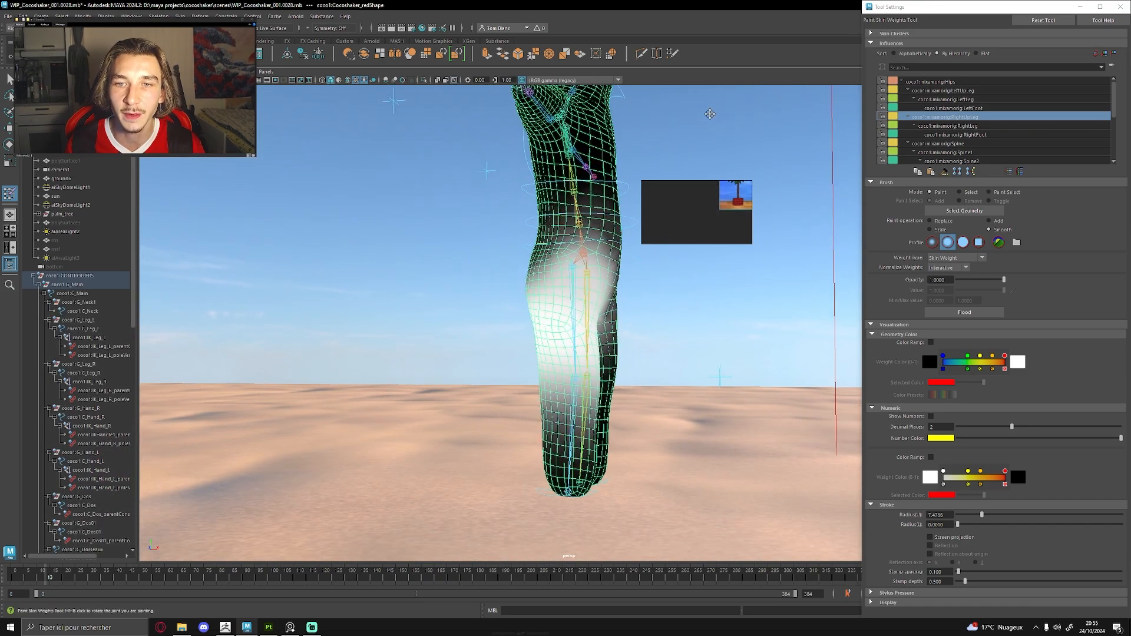
alt+middle_drag(683, 112, 678, 185)
alt+drag(683, 182, 674, 189)
Display the Spine influence's skin weights and examine their falloff around the waist.
click(931, 143)
alt+drag(533, 218, 573, 327)
scroll(554, 260, up, 3)
alt+middle_drag(553, 264, 506, 276)
scroll(505, 276, up, 3)
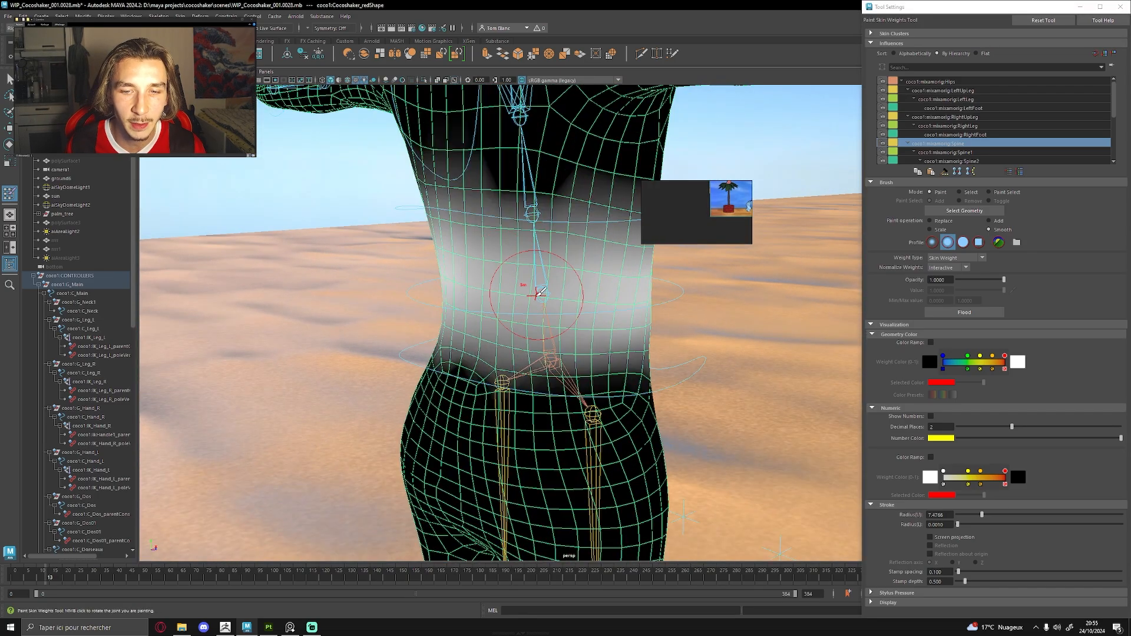
alt+drag(511, 290, 406, 314)
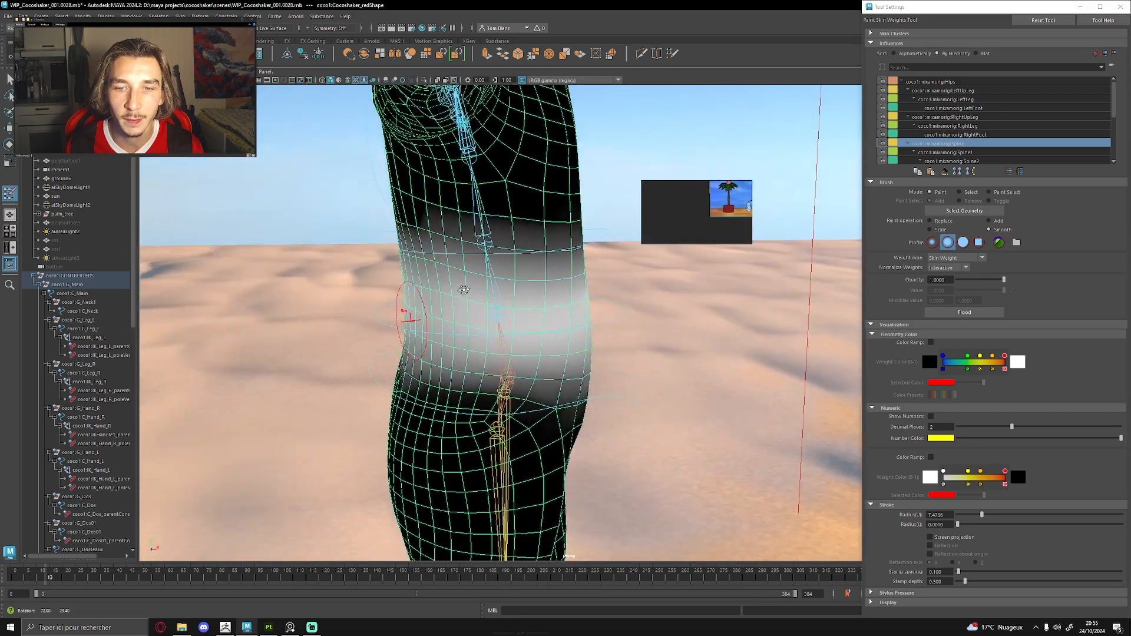
alt+drag(560, 309, 839, 224)
scroll(970, 118, down, 2)
Display the LeftShoulder influence's skin weights, examine them around the shoulder, and leave the Paint Skin Weights tool.
click(969, 125)
alt+drag(495, 200, 578, 268)
alt+middle_drag(578, 268, 538, 314)
mouse_move(538, 315)
alt+mouse_down()
mouse_move(525, 259)
mouse_move(550, 265)
alt+mouse_up()
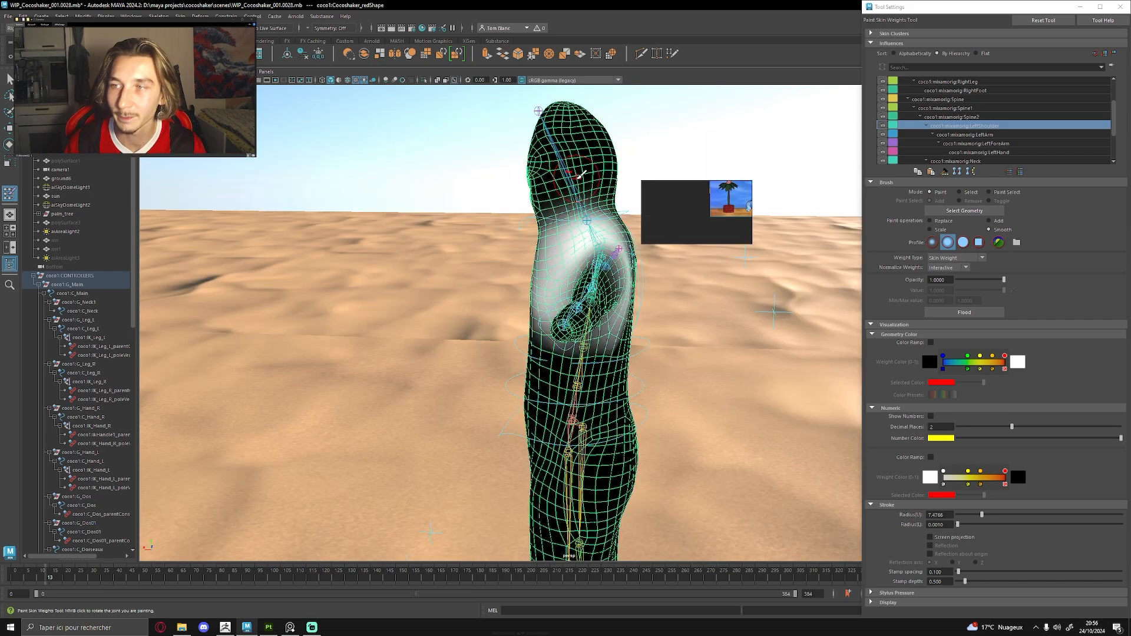
key(ctrl+shift+t)
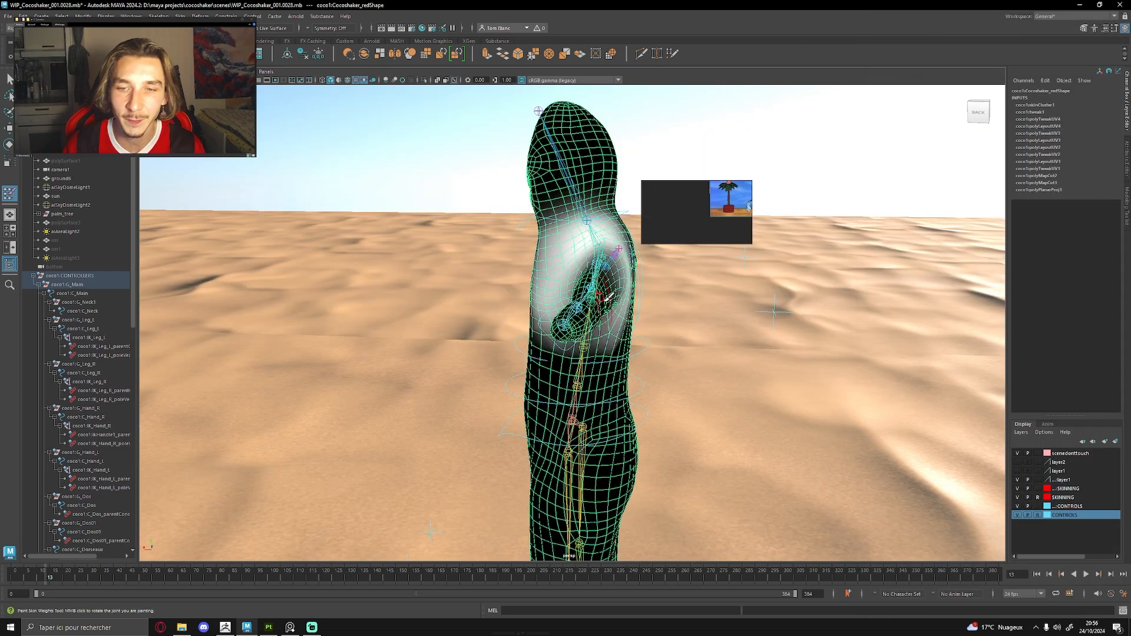
key(w)
Try moving the right hand controller to test the arm, and undo the move.
alt+drag(665, 304, 589, 348)
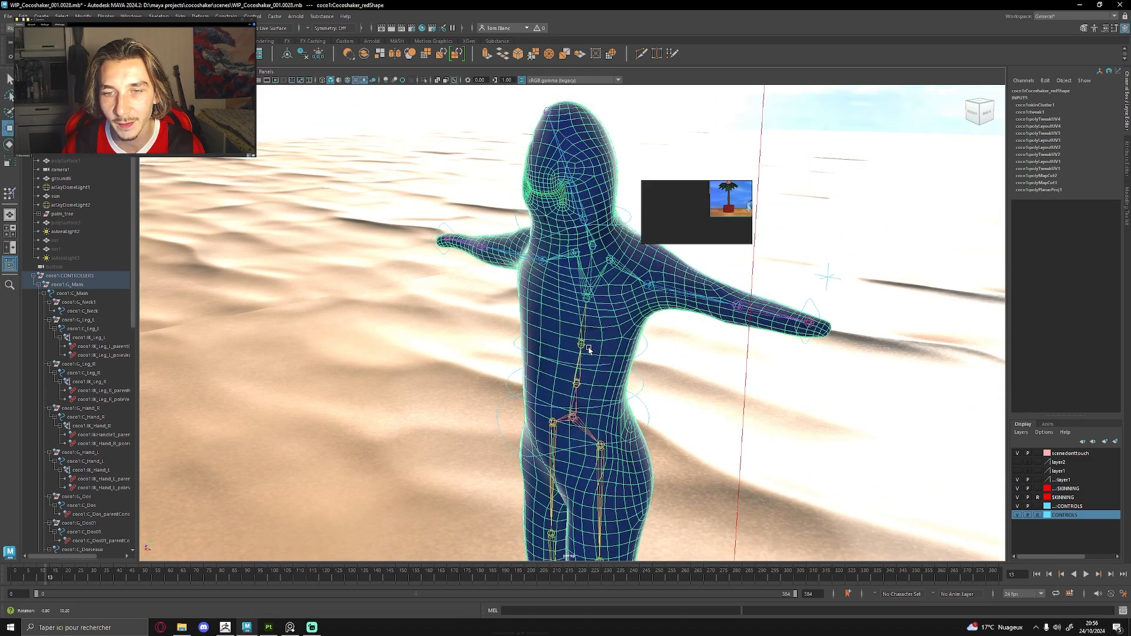
click(447, 227)
scroll(565, 295, down, 5)
alt+drag(565, 294, 590, 326)
scroll(638, 332, up, 2)
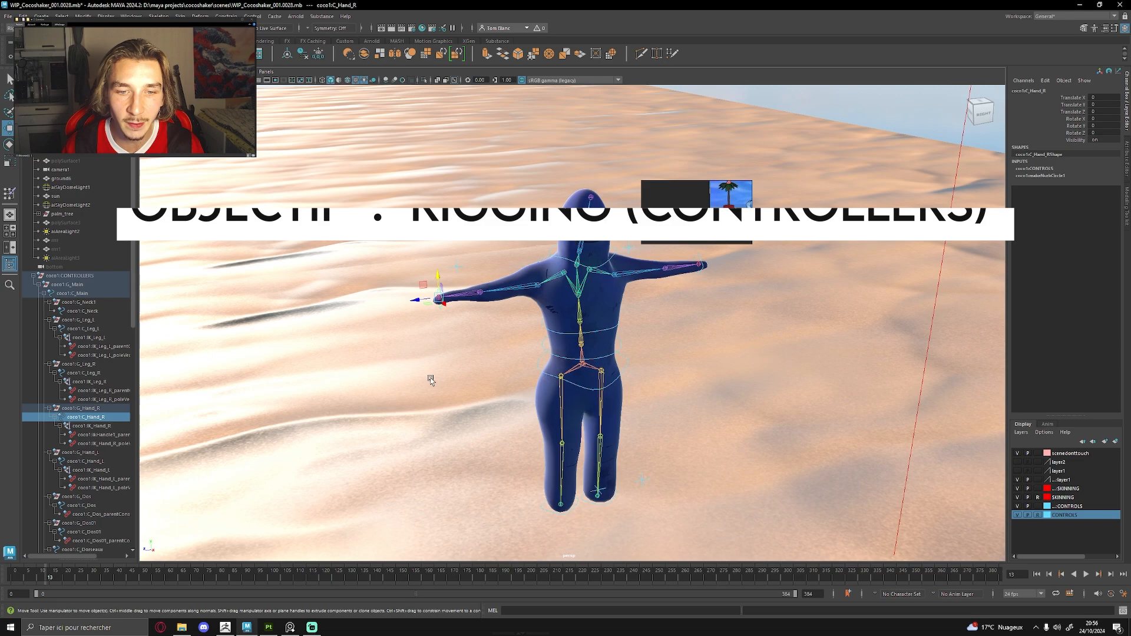
alt+drag(430, 379, 483, 353)
scroll(463, 306, up, 2)
drag(448, 297, 498, 299)
key(ctrl+z)
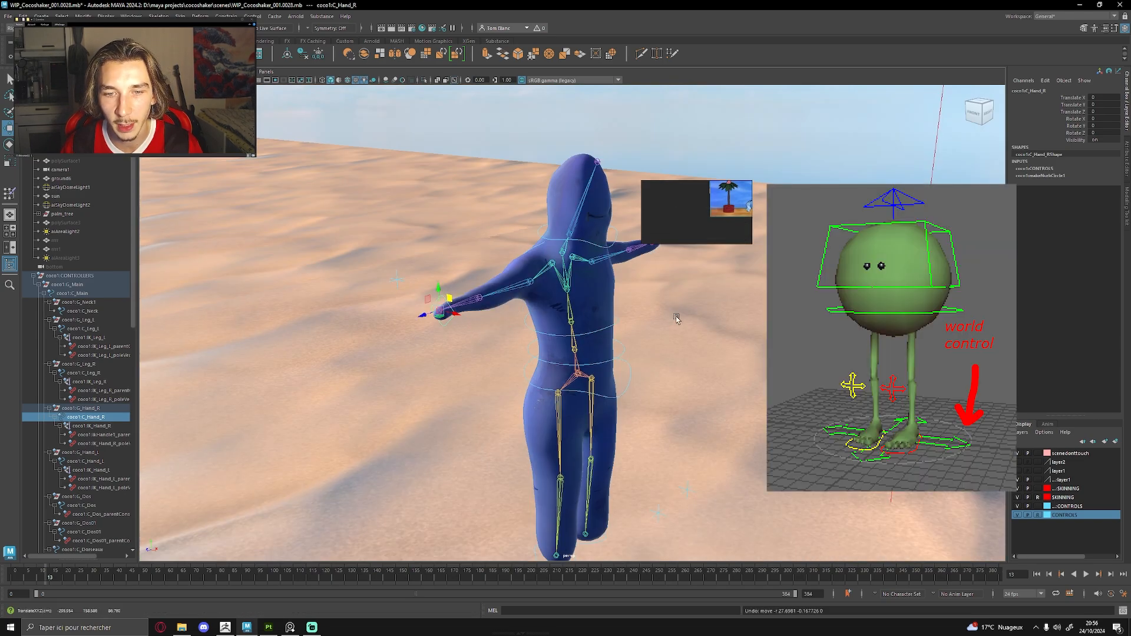
Try rotating the upper-back controller to test the torso, and undo the rotation.
alt+drag(676, 314, 635, 274)
click(594, 243)
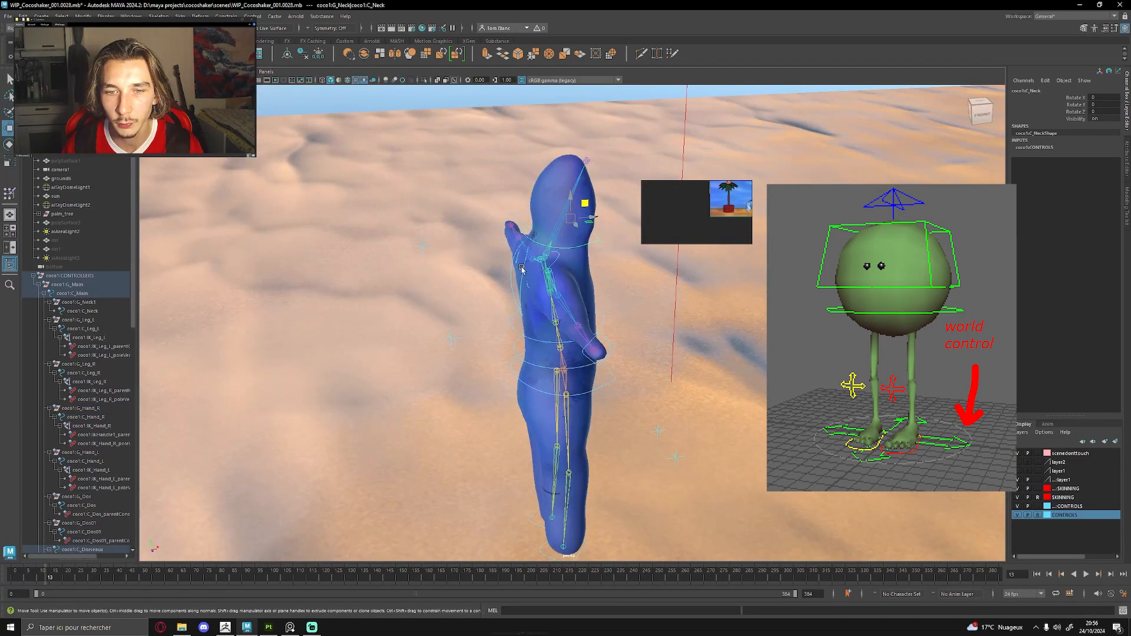
click(521, 266)
key(e)
drag(504, 269, 513, 265)
key(ctrl+z)
alt+drag(601, 321, 495, 307)
scroll(520, 333, down, 2)
alt+drag(825, 318, 734, 331)
alt+drag(649, 331, 730, 316)
scroll(575, 341, up, 2)
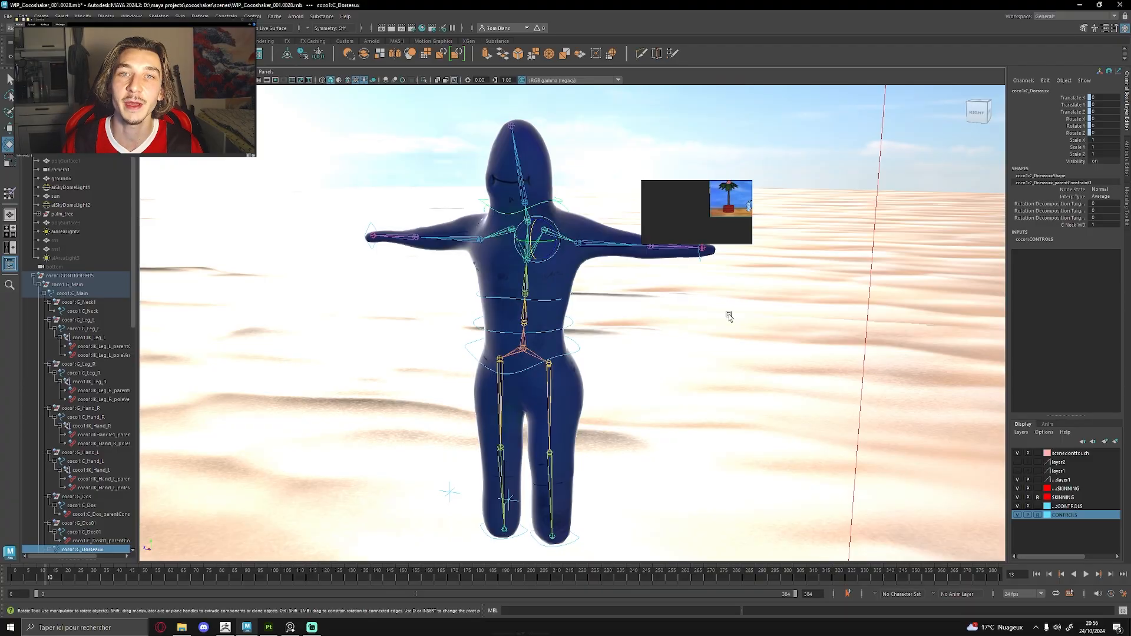
alt+drag(662, 330, 458, 332)
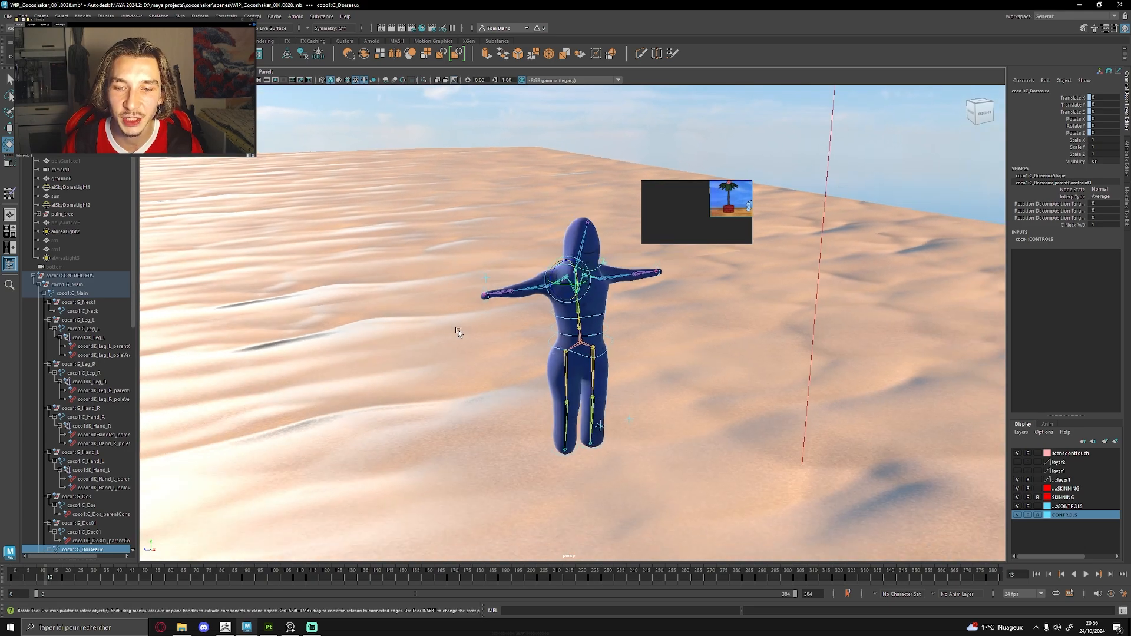
alt+drag(619, 338, 694, 336)
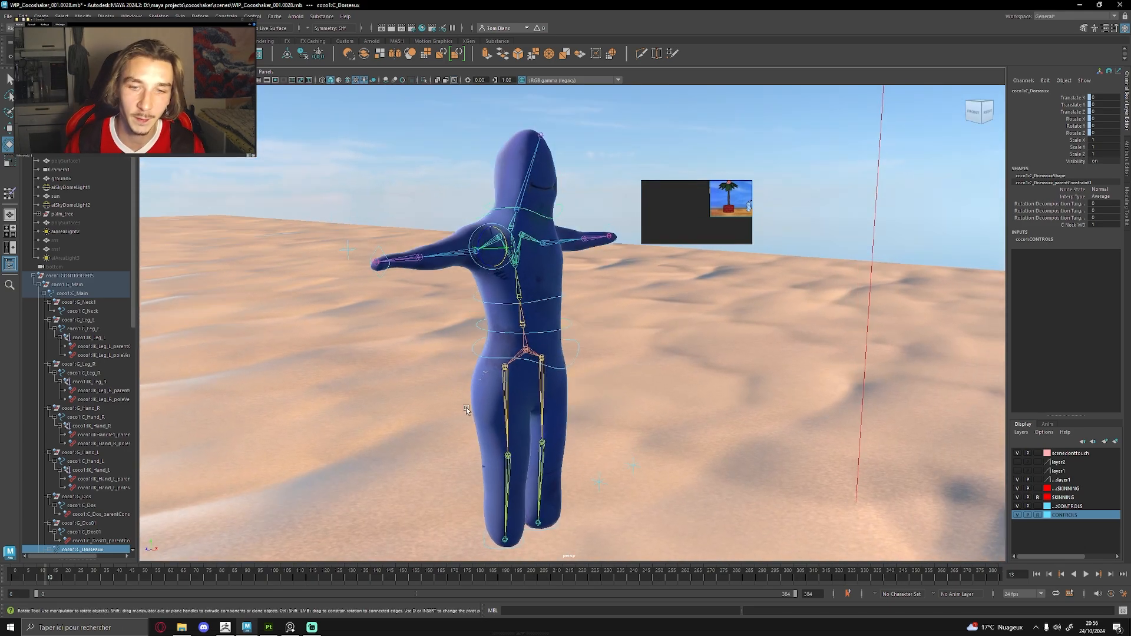
click(482, 362)
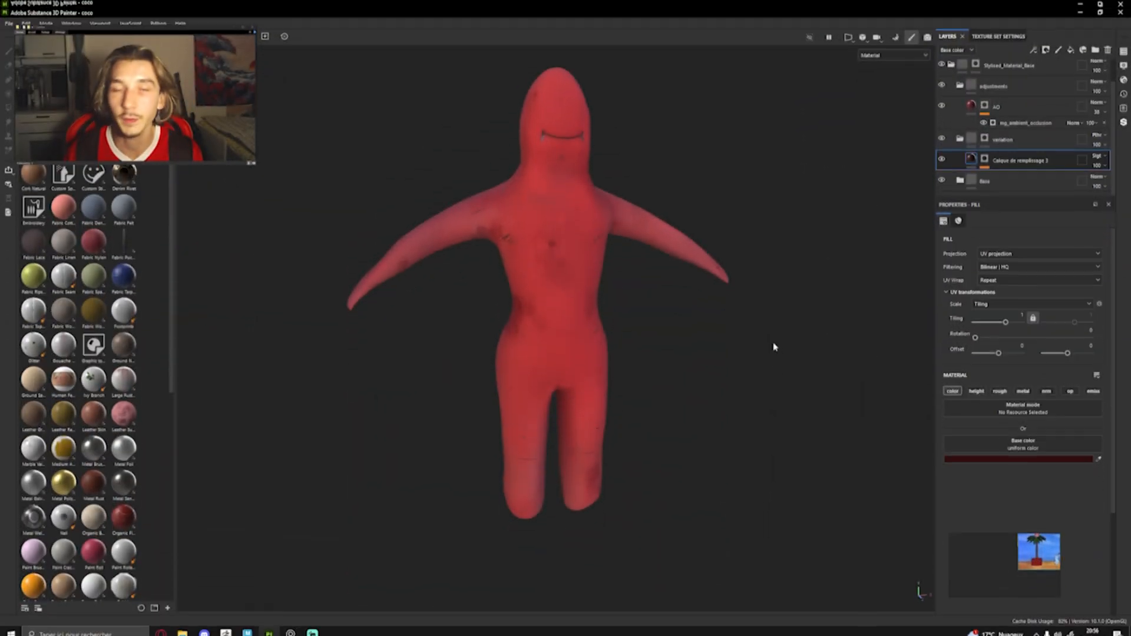
Switch to Substance 3D Painter and toggle the Stylised_Material_Base folder off and on to compare the character with and without its material.
mouse_move(741, 358)
alt+mouse_down()
mouse_move(734, 369)
mouse_move(762, 358)
alt+mouse_up()
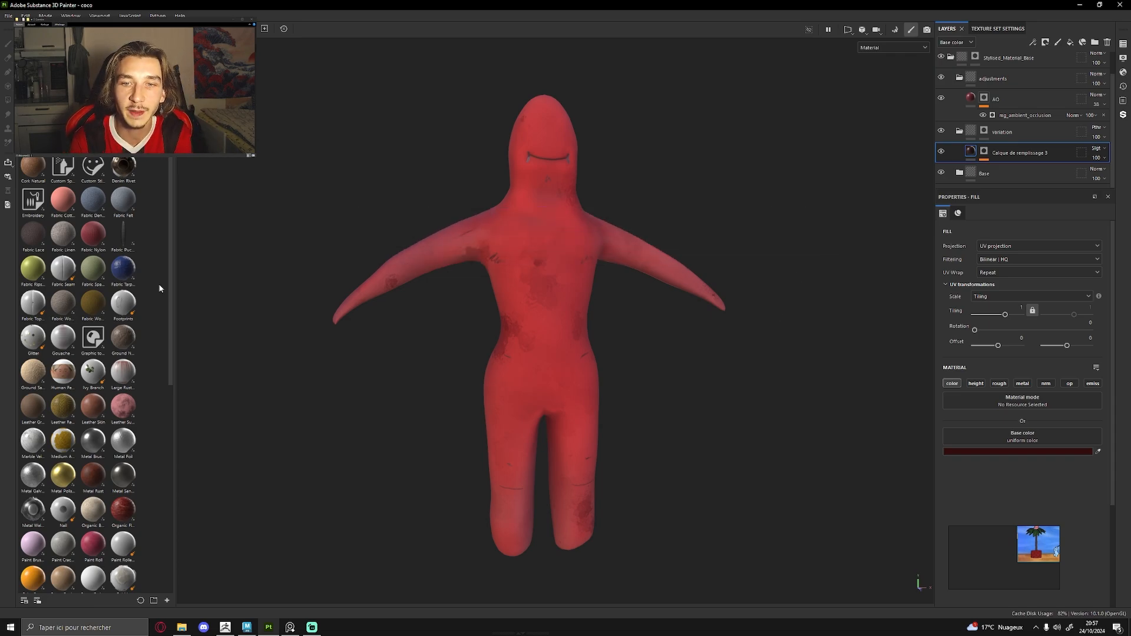
alt+drag(495, 383, 535, 386)
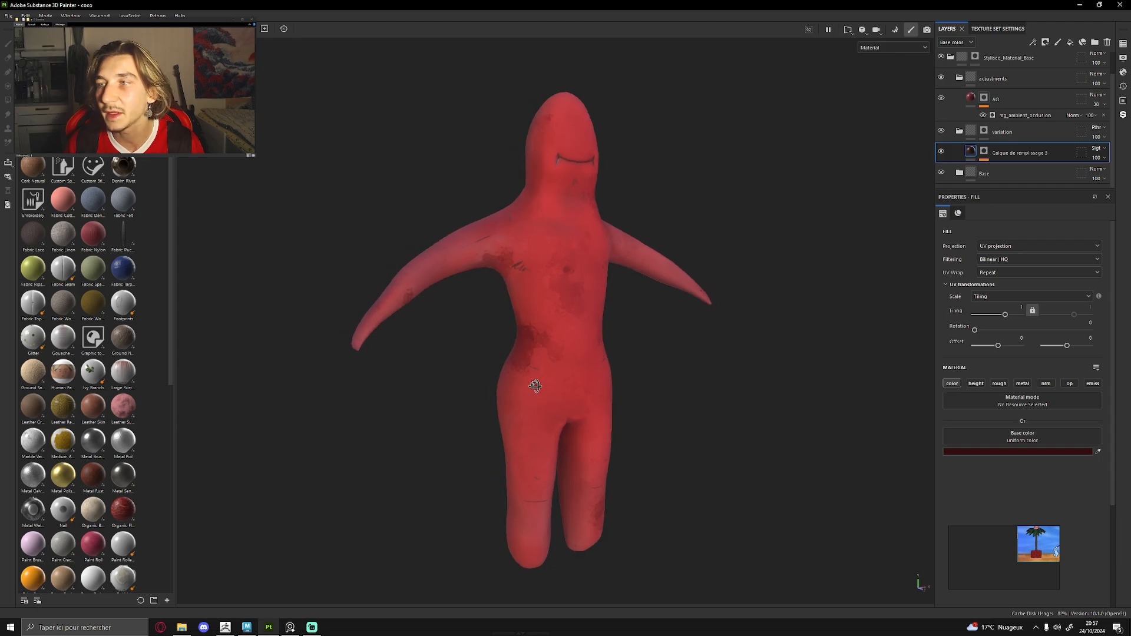
click(942, 56)
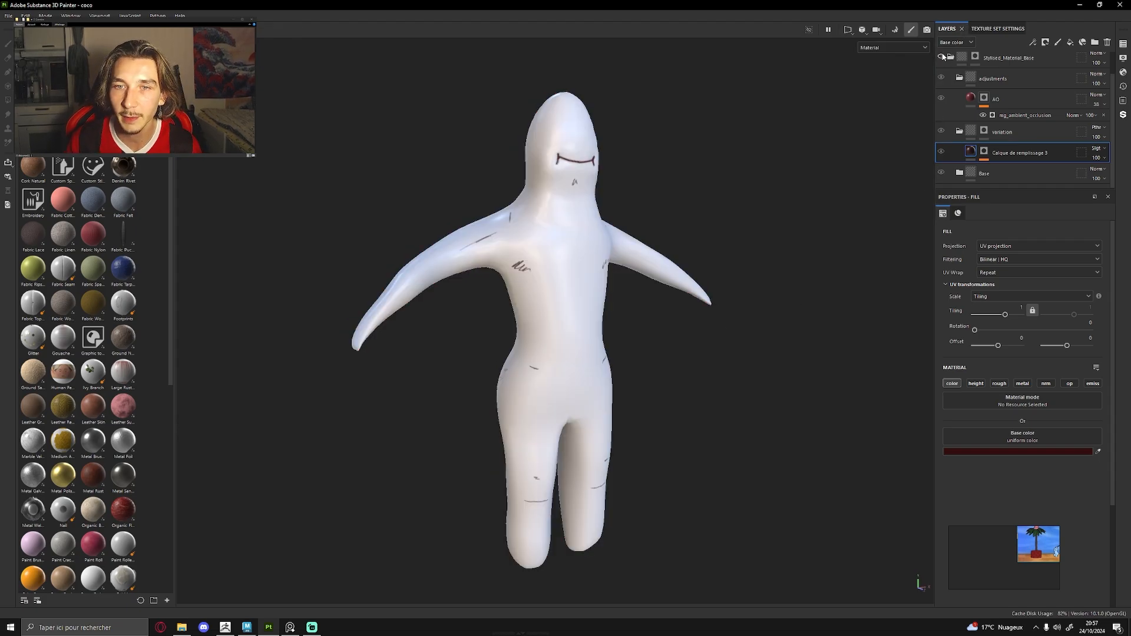
click(942, 57)
scroll(942, 59, up, 1)
Examine the textured character's stains and drawn scratches over the whole body and close up around the head and chest.
alt+drag(701, 242, 524, 247)
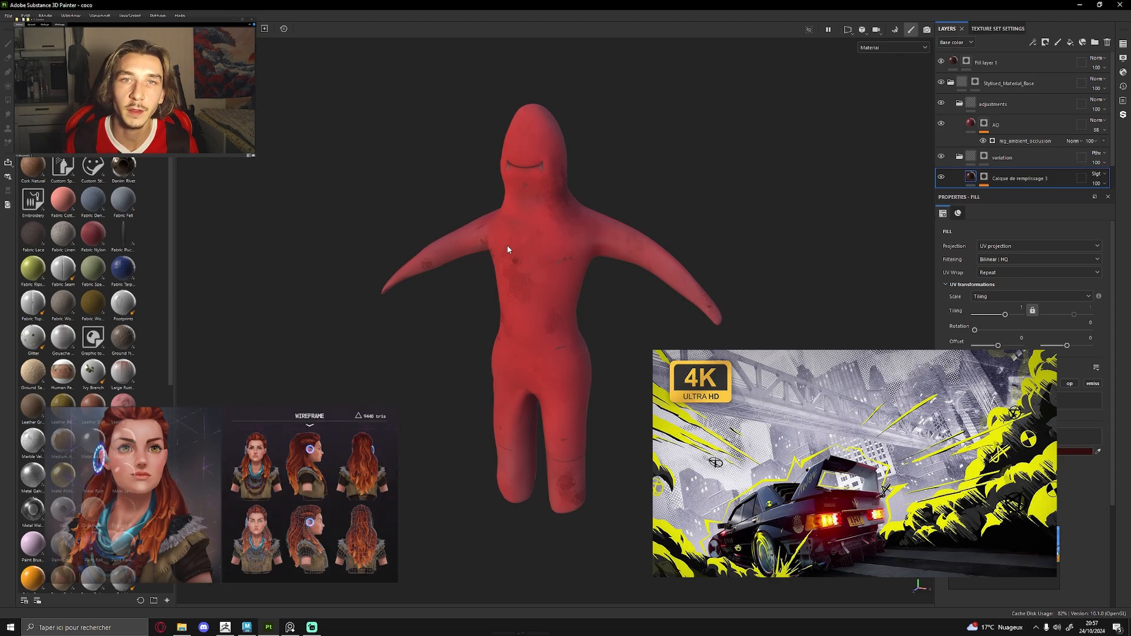
alt+drag(602, 221, 757, 339)
alt+middle_drag(699, 210, 634, 364)
alt+drag(634, 364, 259, 304)
alt+middle_drag(683, 413, 528, 283)
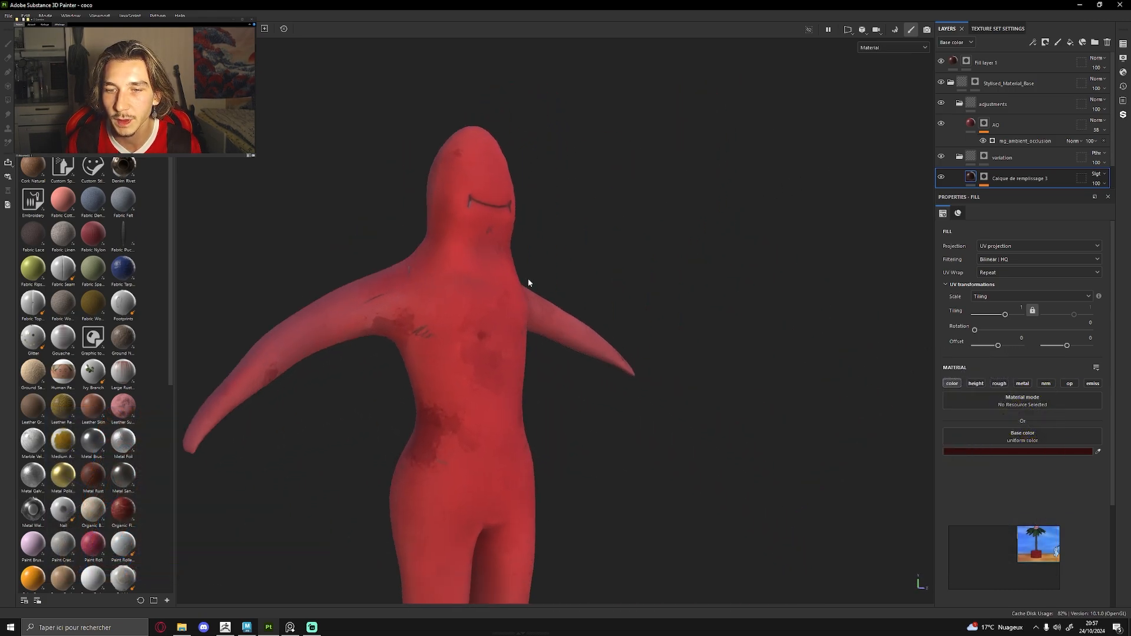
alt+drag(528, 283, 455, 239)
alt+right_drag(533, 225, 936, 284)
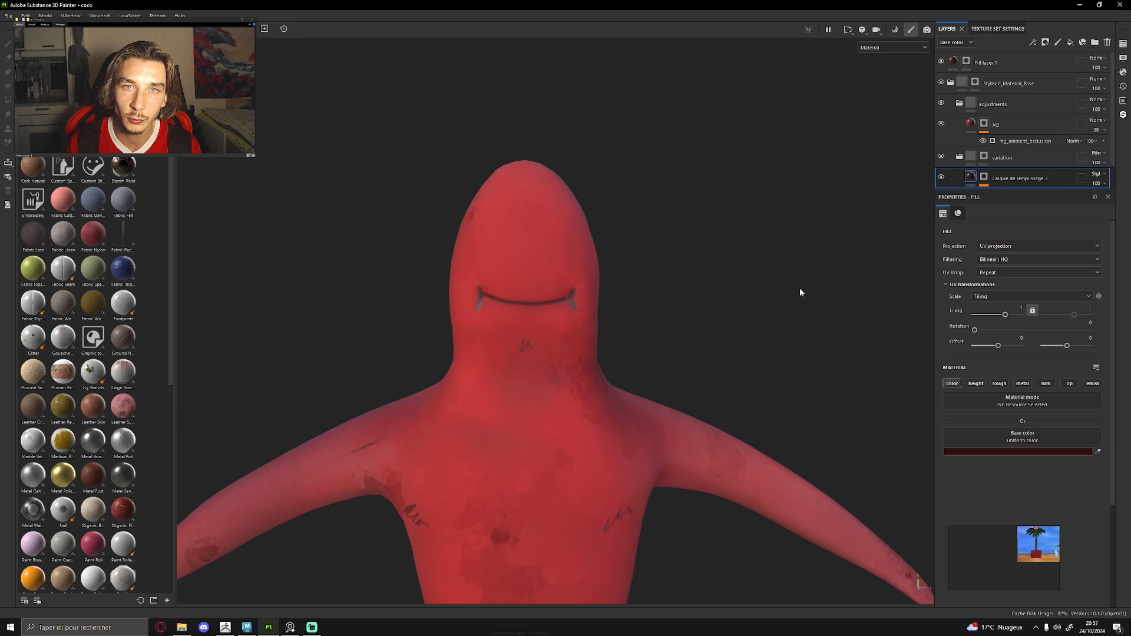
alt+middle_drag(594, 287, 604, 277)
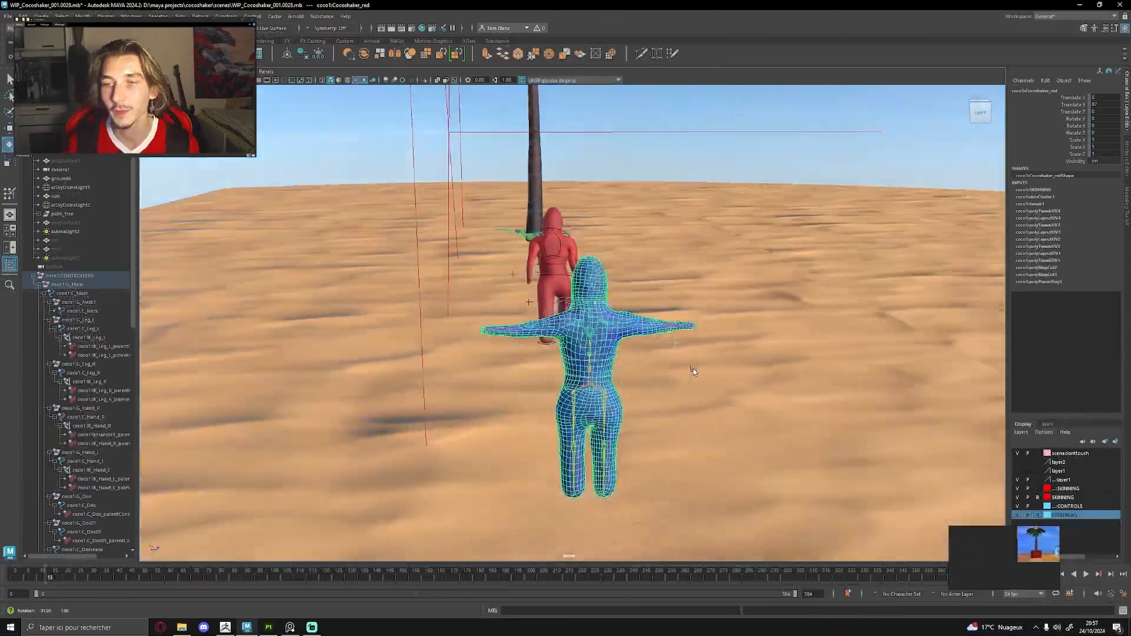
alt+drag(583, 330, 629, 328)
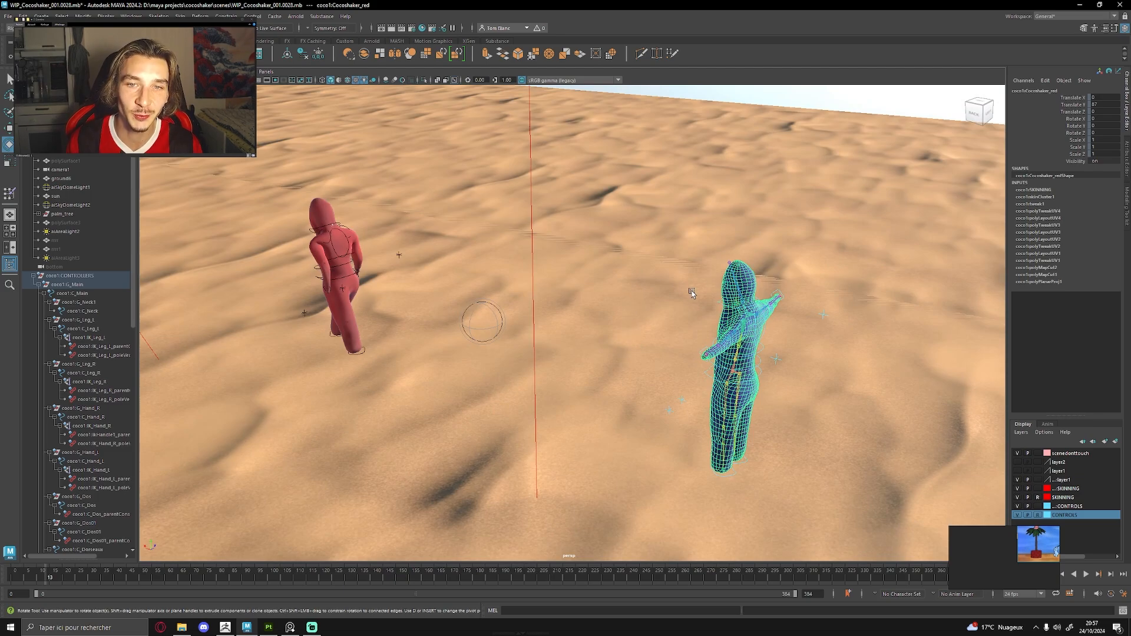
Switch to Maya, render the desert shot in Arnold RenderView, and hide aiAreaLight2 to examine the walking character's lighting.
alt+right_drag(692, 294, 455, 307)
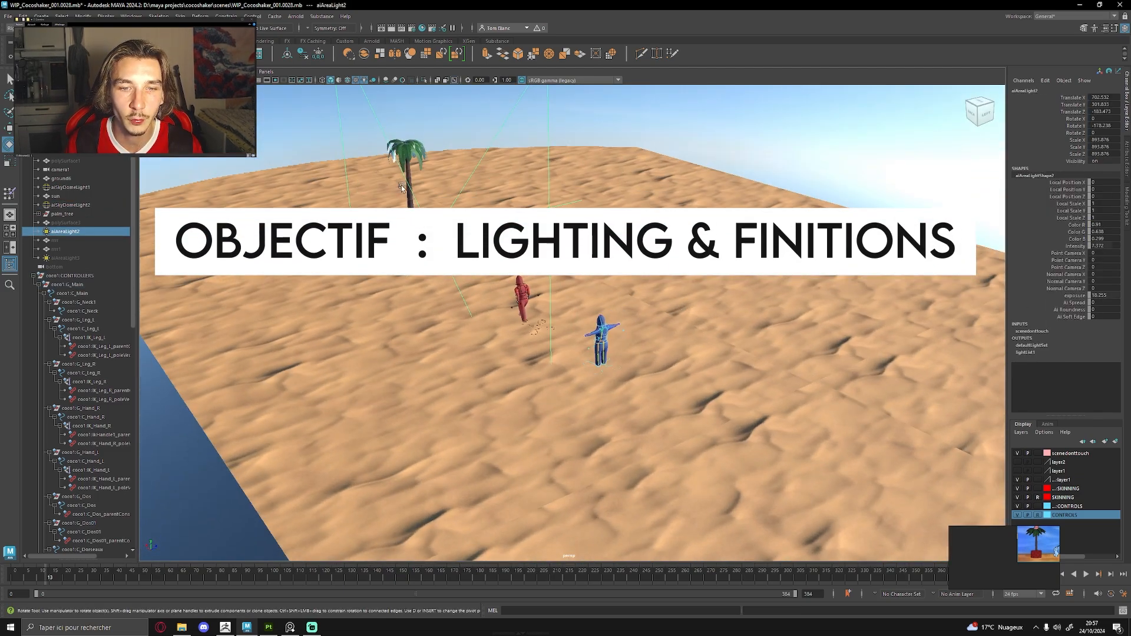
alt+drag(634, 295, 560, 321)
alt+right_drag(560, 321, 654, 324)
alt+drag(654, 324, 683, 294)
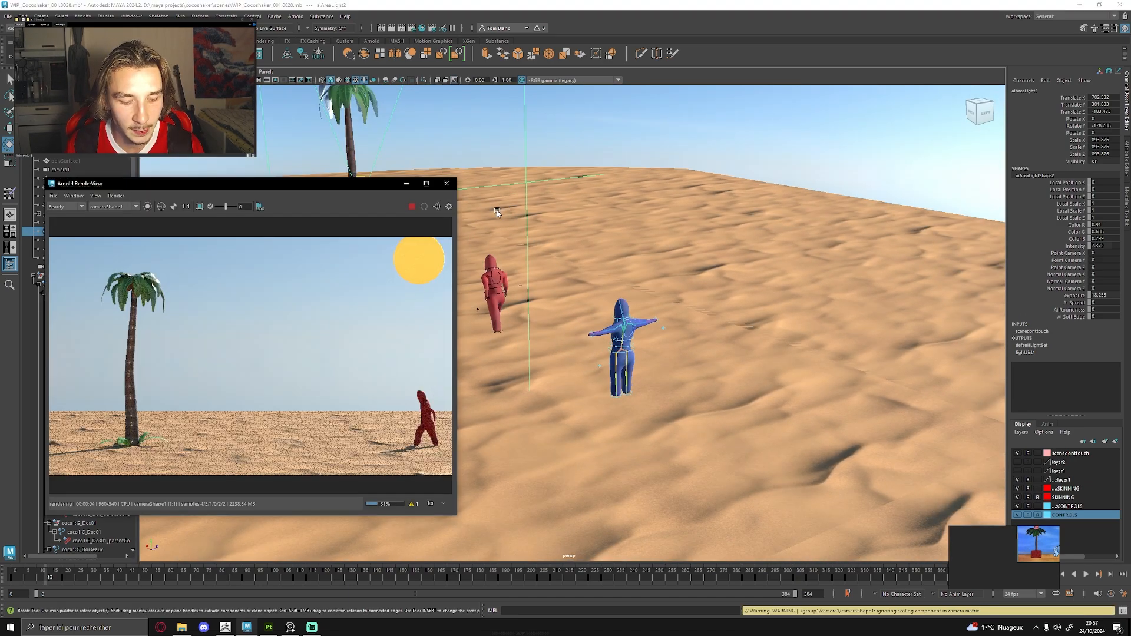
key(h)
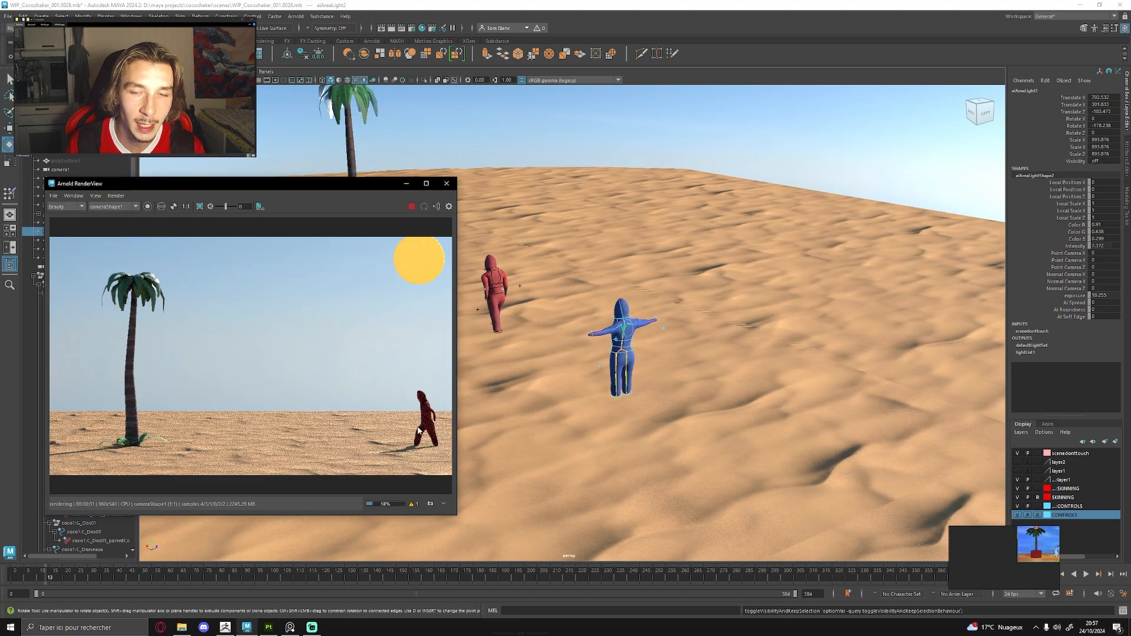
scroll(424, 294, up, 5)
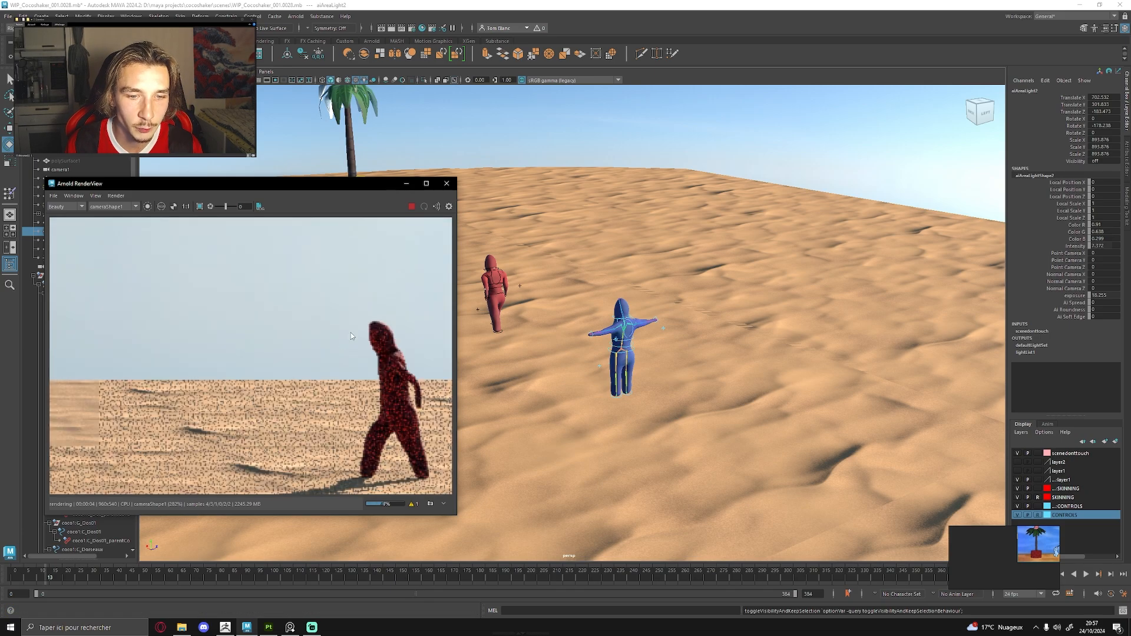
scroll(349, 300, down, 6)
key(f)
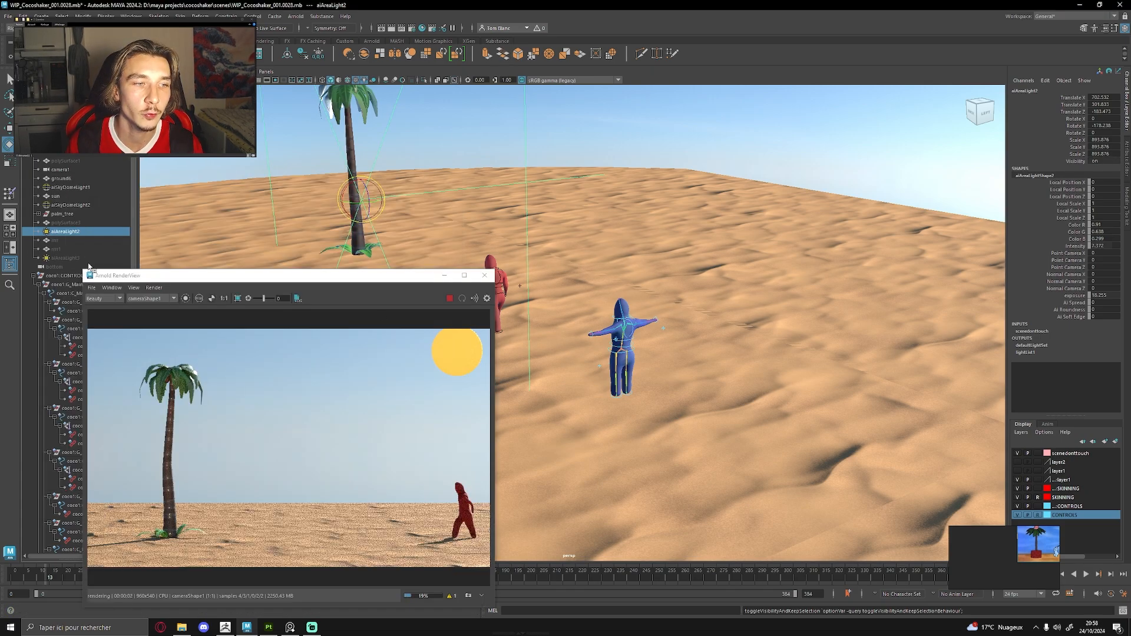
Toggle the visibility of the other, larger area light to check its effect in the Arnold render.
click(66, 258)
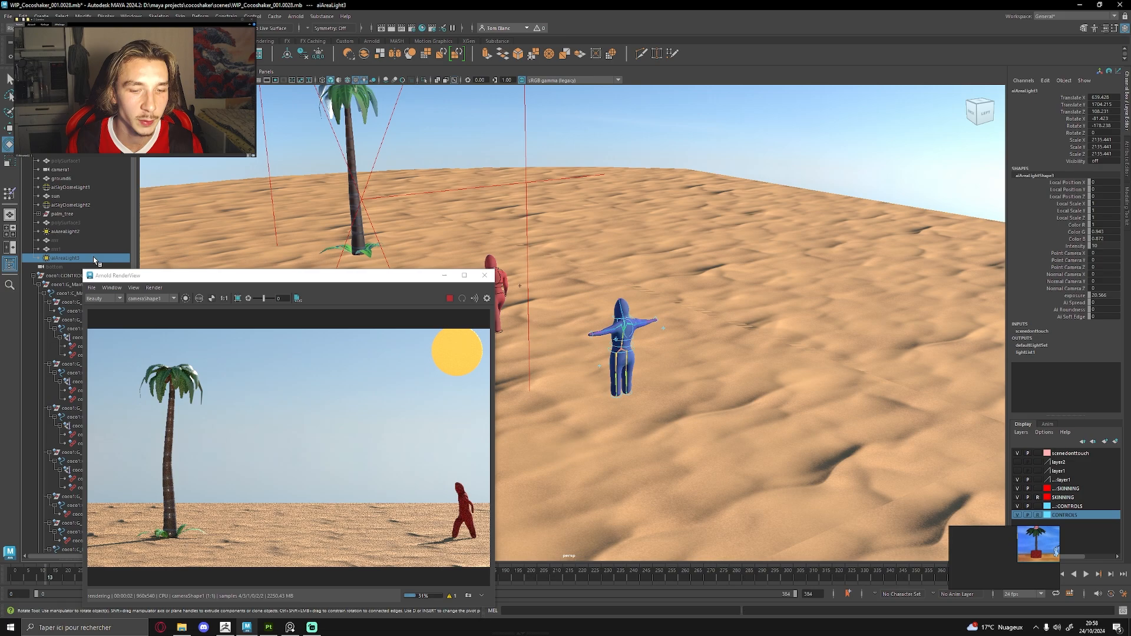
key(h)
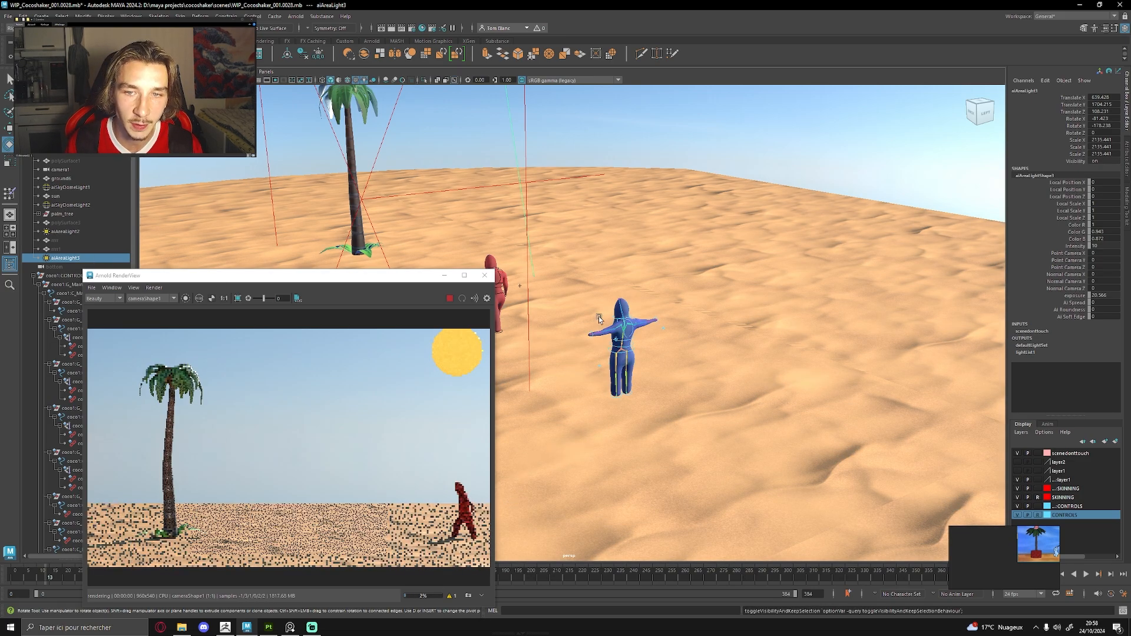
Toggle the visibility of aiSkyDomeLight2 to check its effect on the desert scene in the Arnold render.
alt+drag(599, 319, 796, 256)
scroll(751, 278, down, 5)
scroll(696, 296, up, 4)
alt+drag(695, 297, 544, 302)
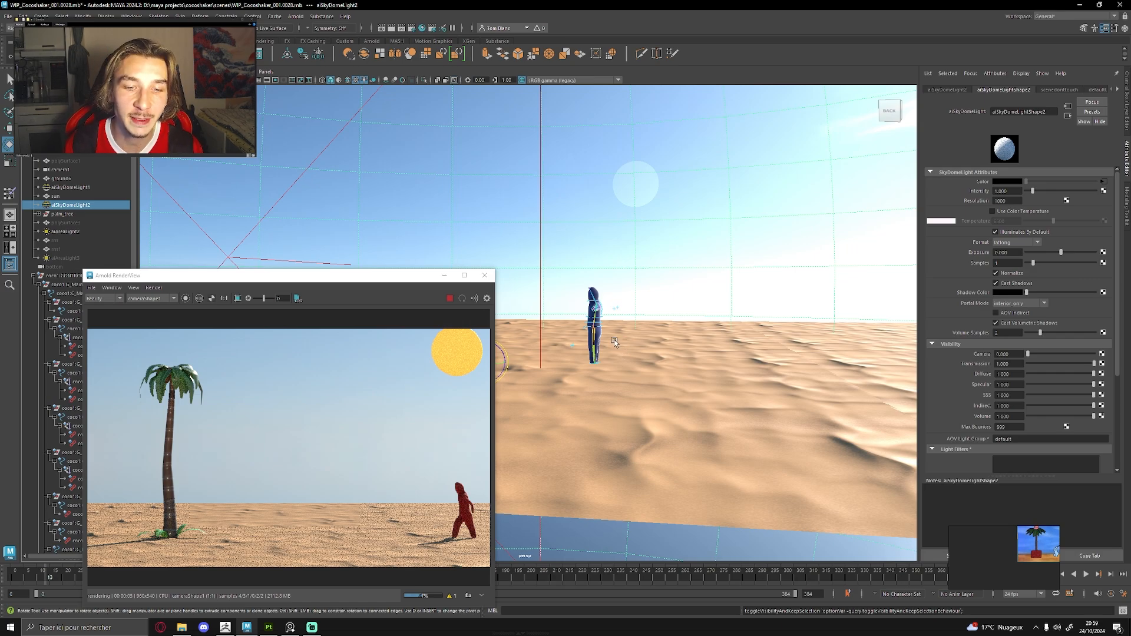
key(h)
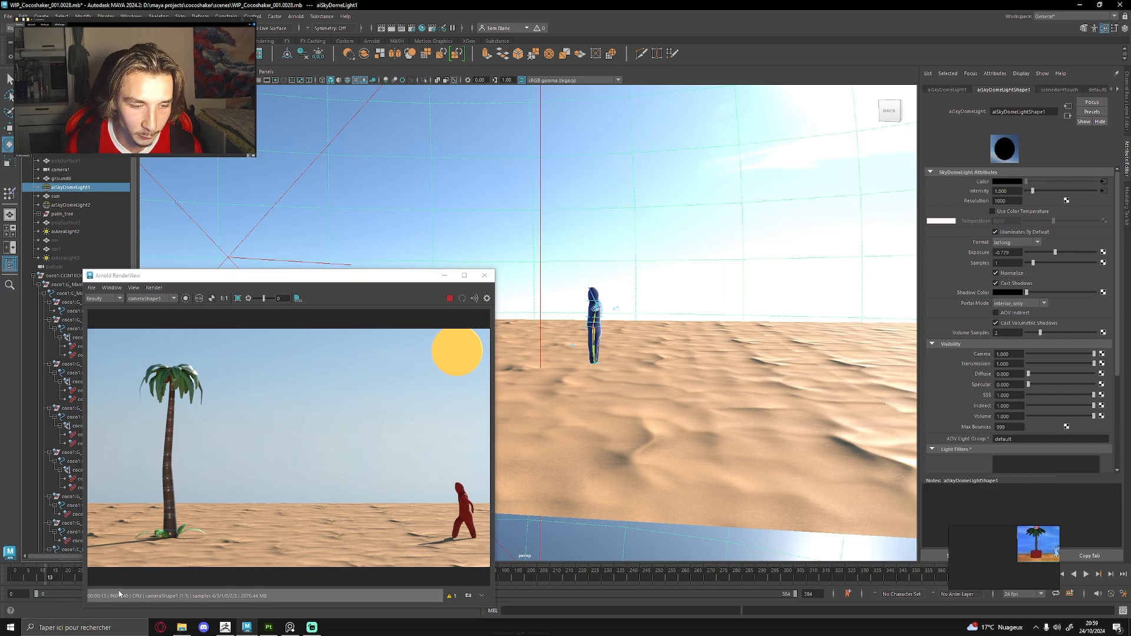
Examine the Arnold render of the palm tree, sun and walking character both close up and as a whole frame.
scroll(150, 483, up, 5)
scroll(209, 452, down, 5)
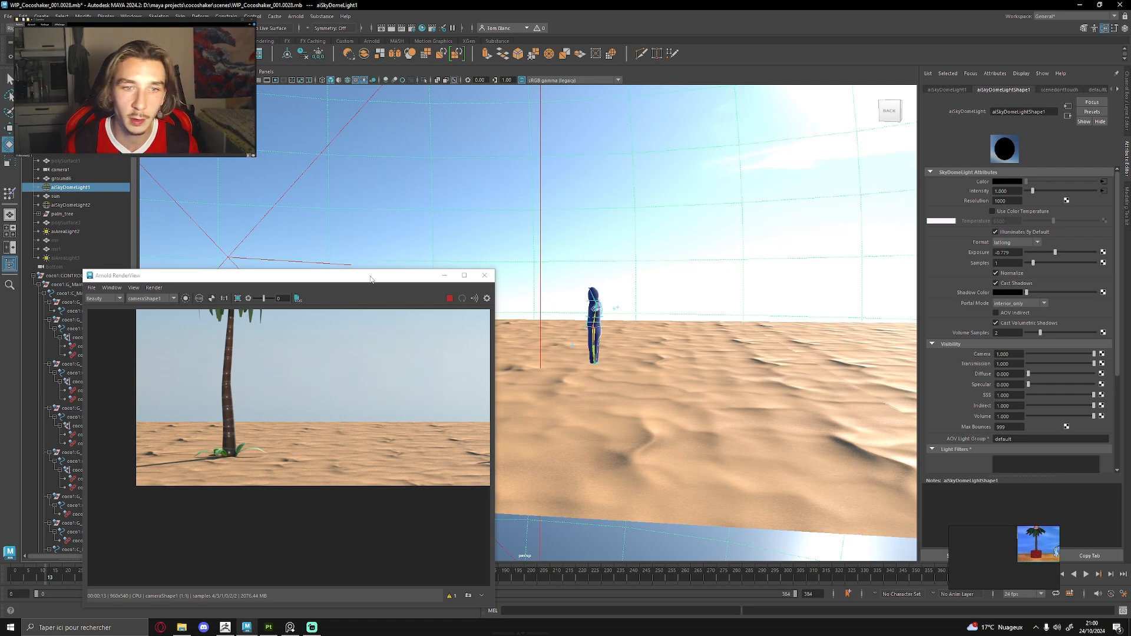
scroll(388, 346, down, 3)
drag(419, 334, 355, 367)
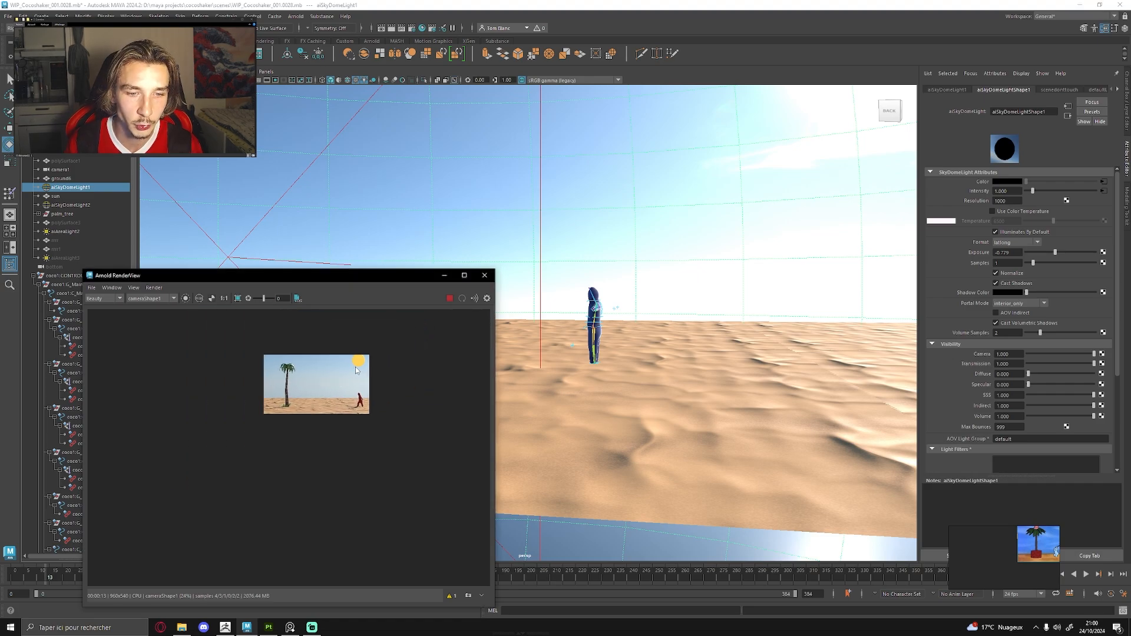
scroll(355, 365, up, 1)
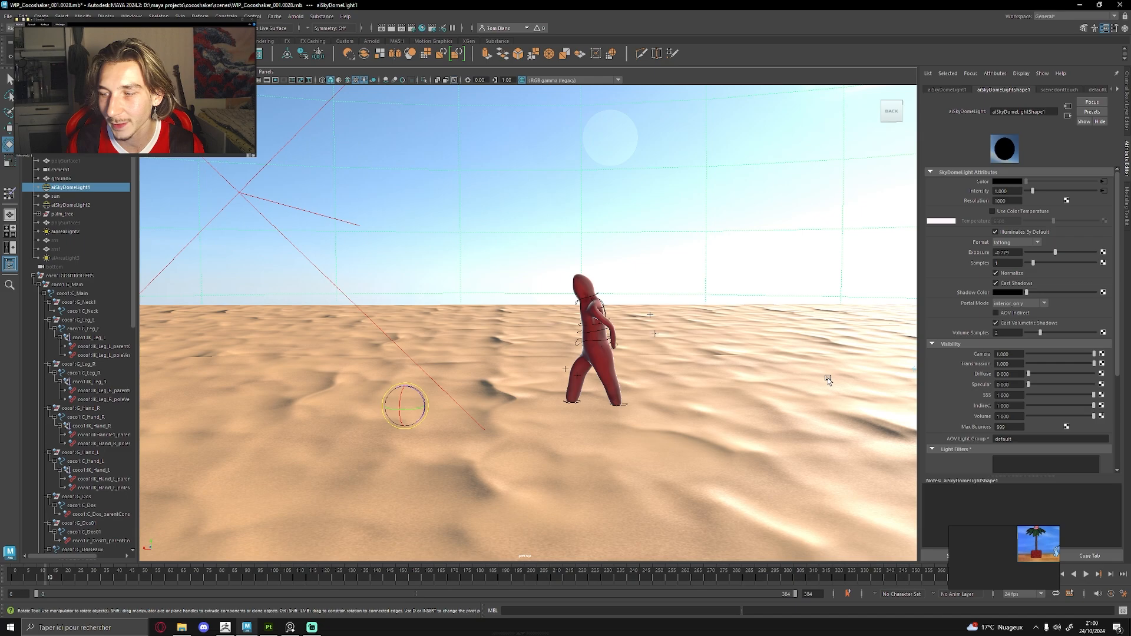
Scrub the timeline back to frame 4 and forward to frame 11 to preview the red character's walk.
drag(49, 579, 26, 578)
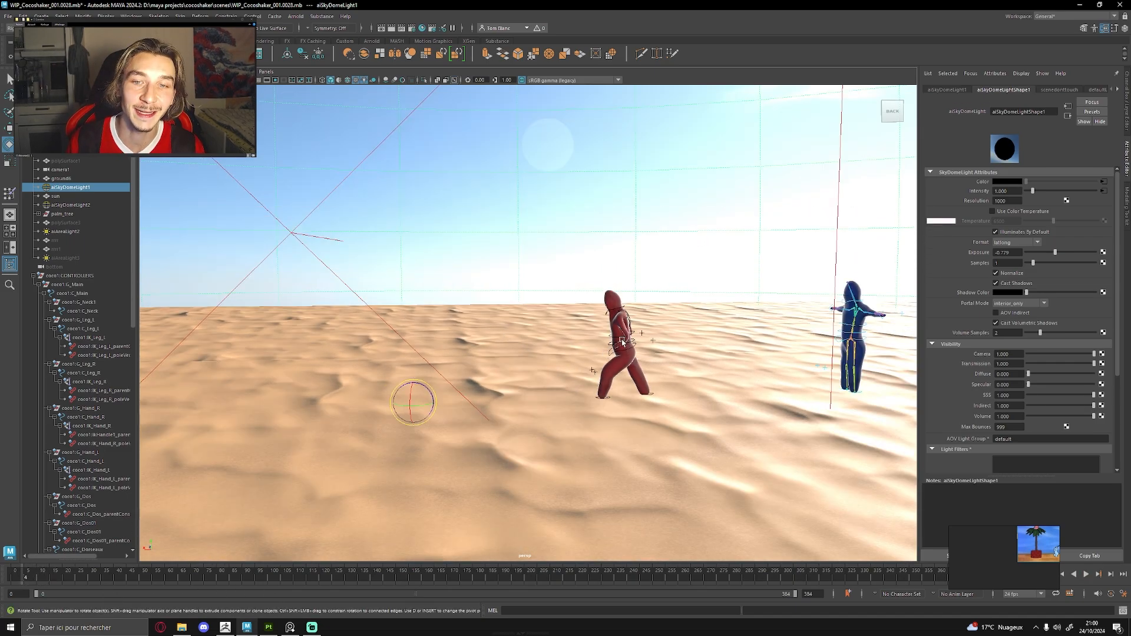
mouse_move(22, 579)
mouse_down()
mouse_move(12, 579)
mouse_move(43, 579)
mouse_up()
Examine the desert set with the palm tree and both characters from several angles and distances.
alt+drag(545, 360, 525, 355)
alt+right_drag(524, 354, 483, 345)
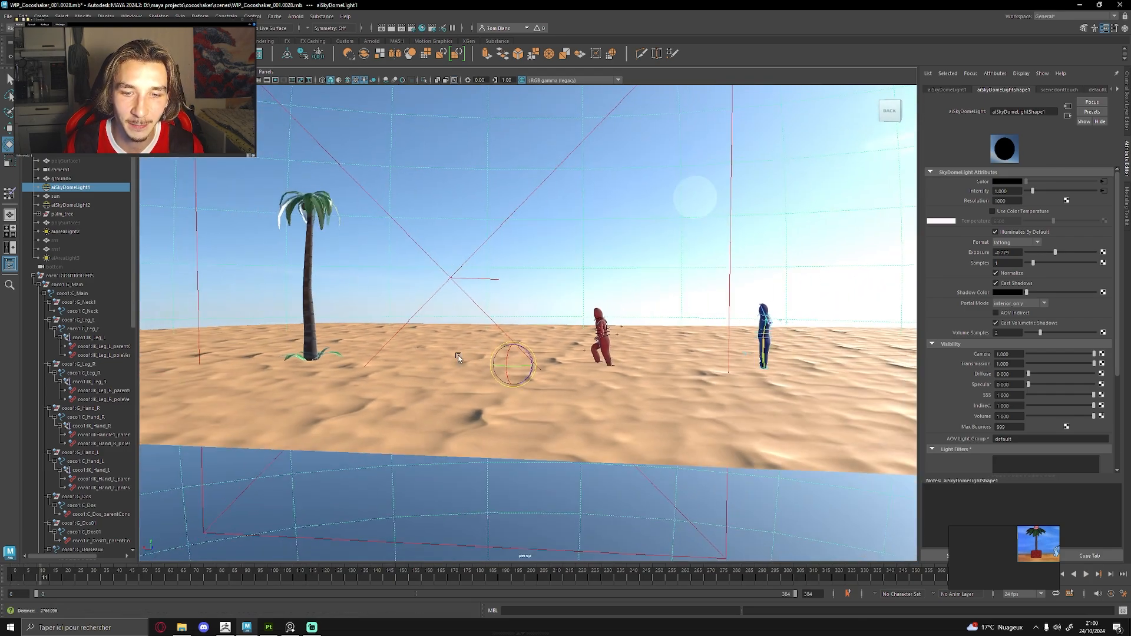
alt+drag(467, 363, 474, 352)
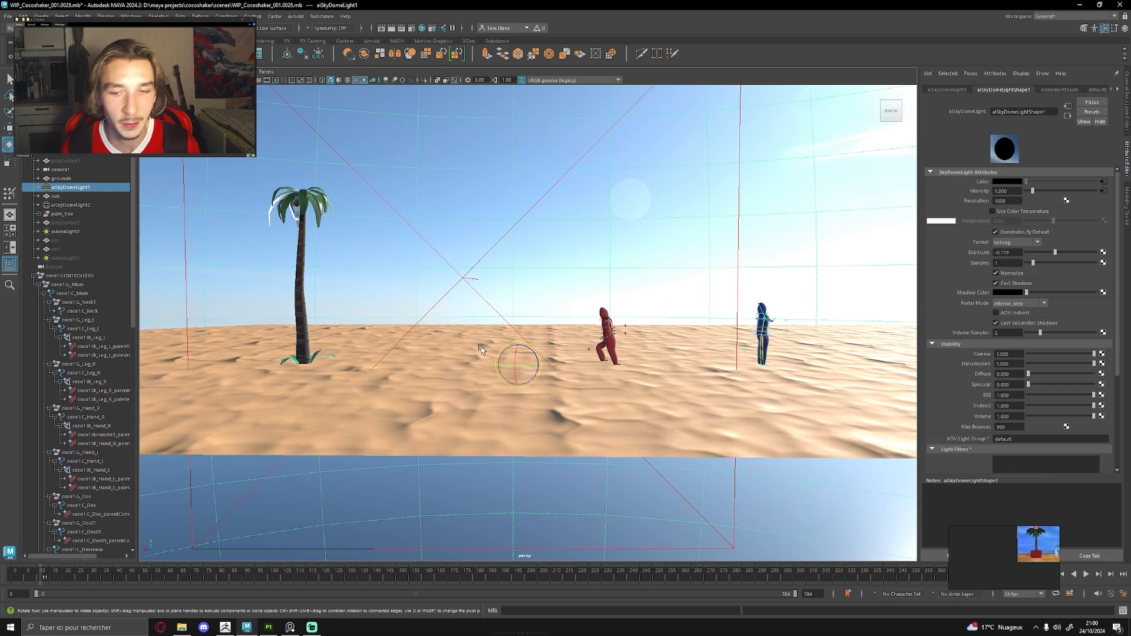
alt+right_drag(481, 349, 611, 308)
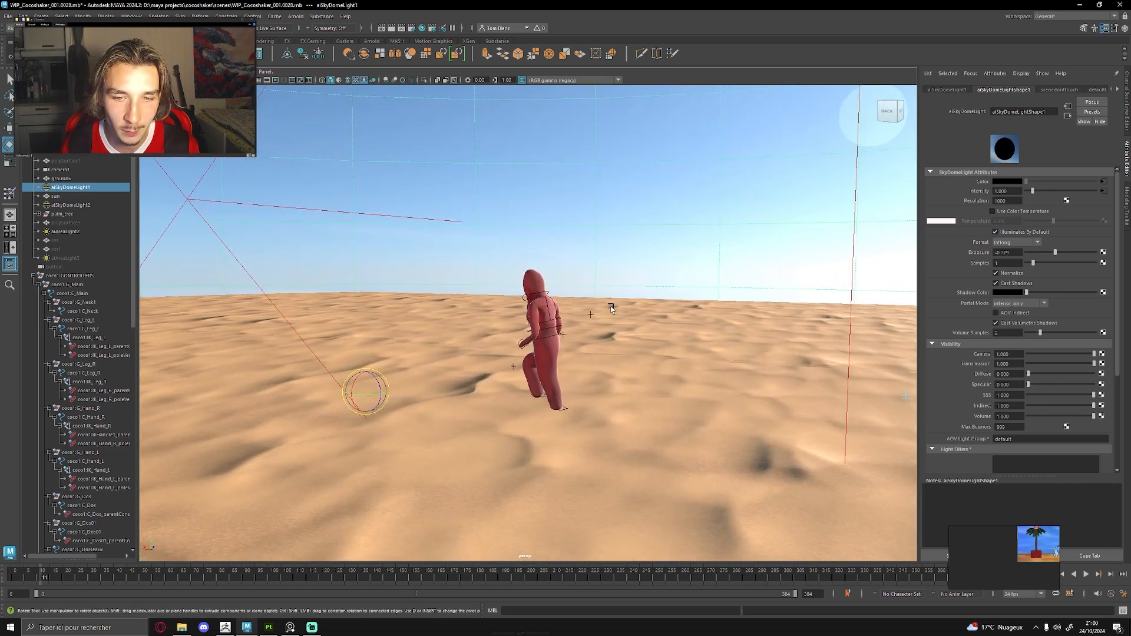
alt+drag(611, 308, 631, 310)
alt+middle_drag(521, 306, 773, 284)
alt+right_drag(773, 284, 575, 303)
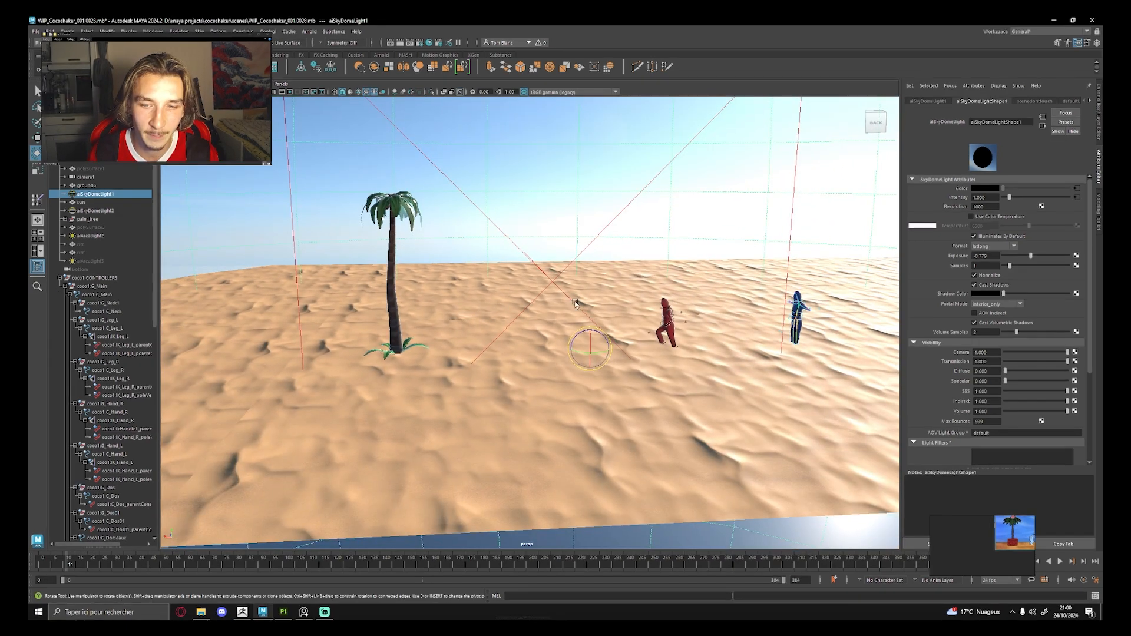
alt+drag(576, 302, 587, 302)
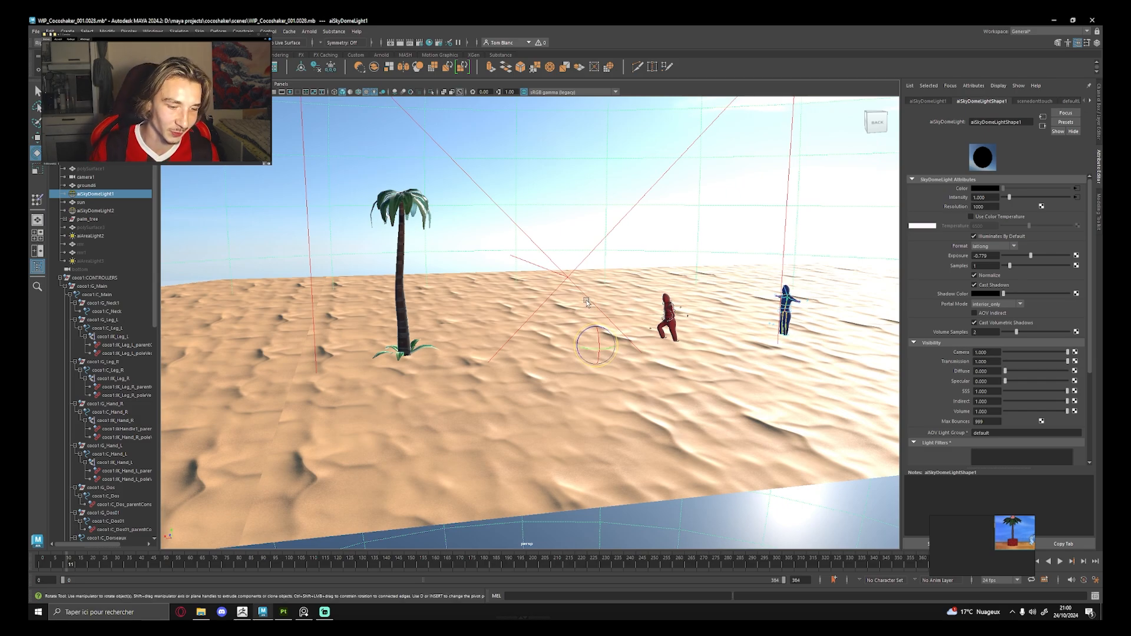